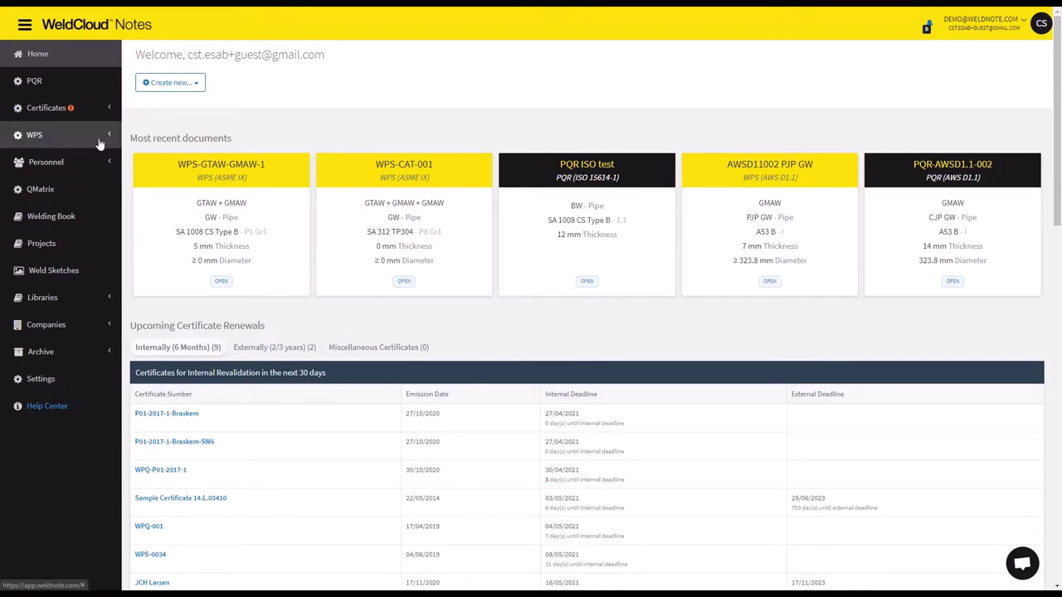
Open preliminary WPS 10/2020 from the pWPS list and glance at the Create Qualification options.
{"action": "left_click", "coordinate": [96, 141]}
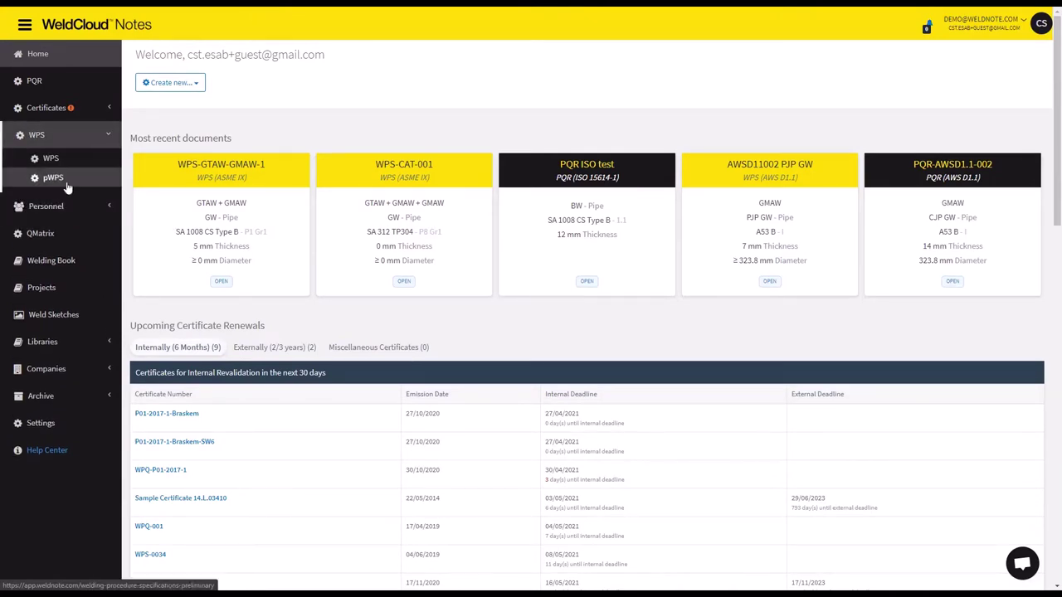
{"action": "left_click", "coordinate": [68, 186]}
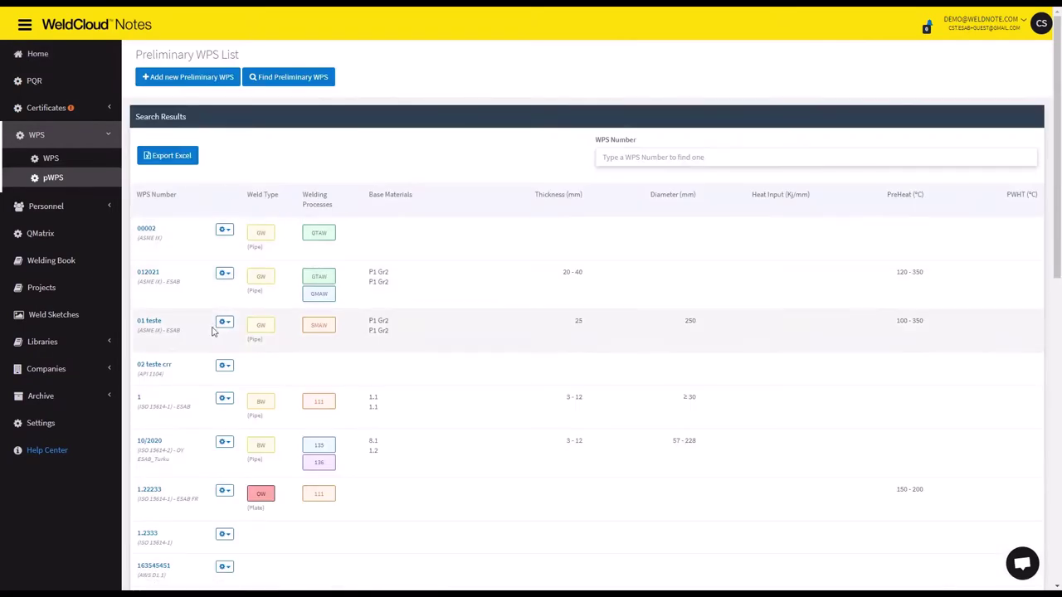
{"action": "left_click", "coordinate": [149, 441]}
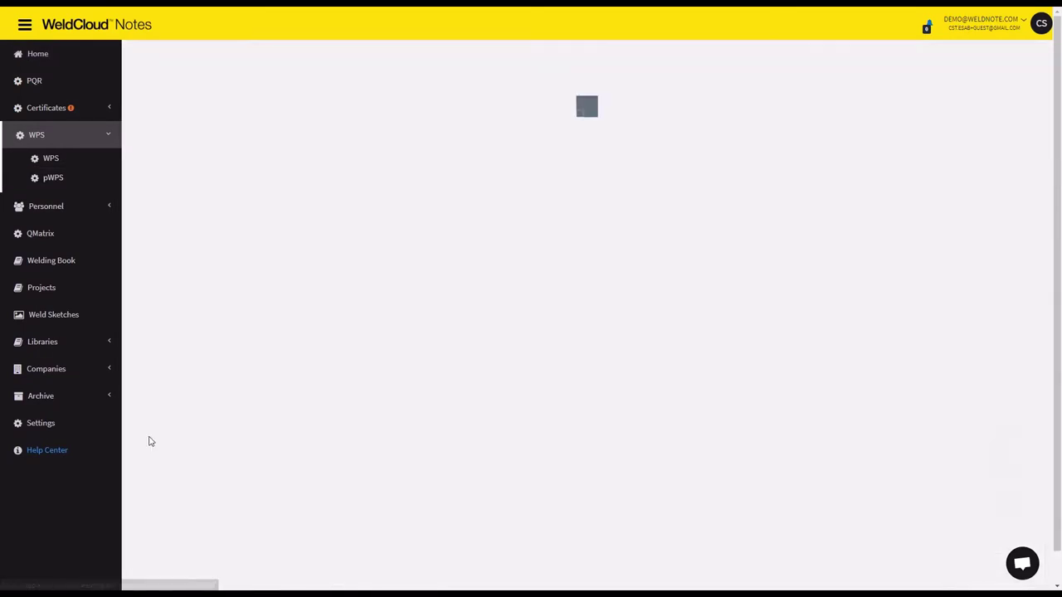
{"action": "left_click", "coordinate": [290, 99]}
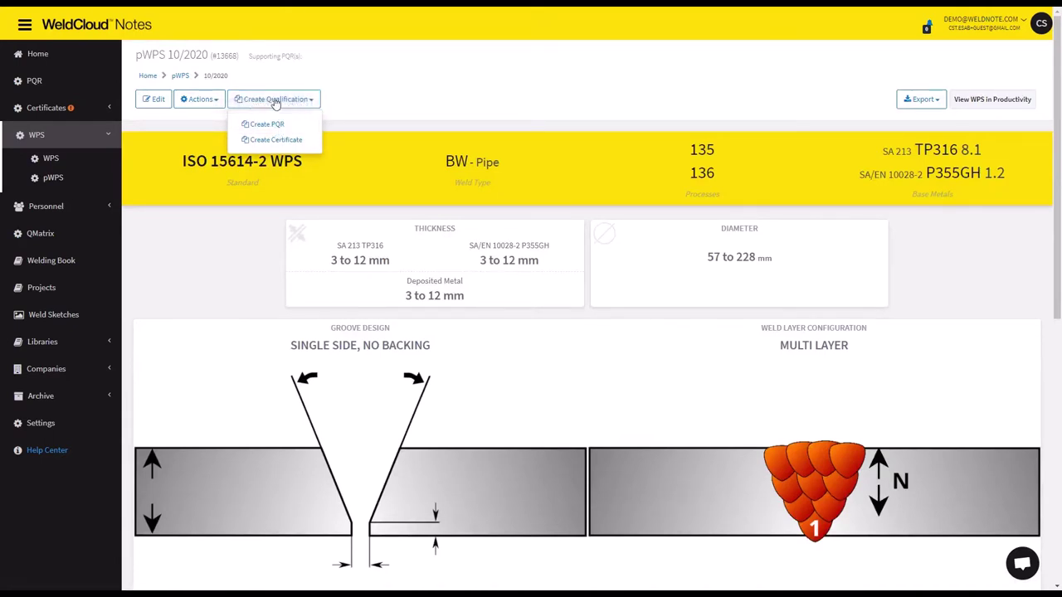
{"action": "left_click", "coordinate": [390, 118]}
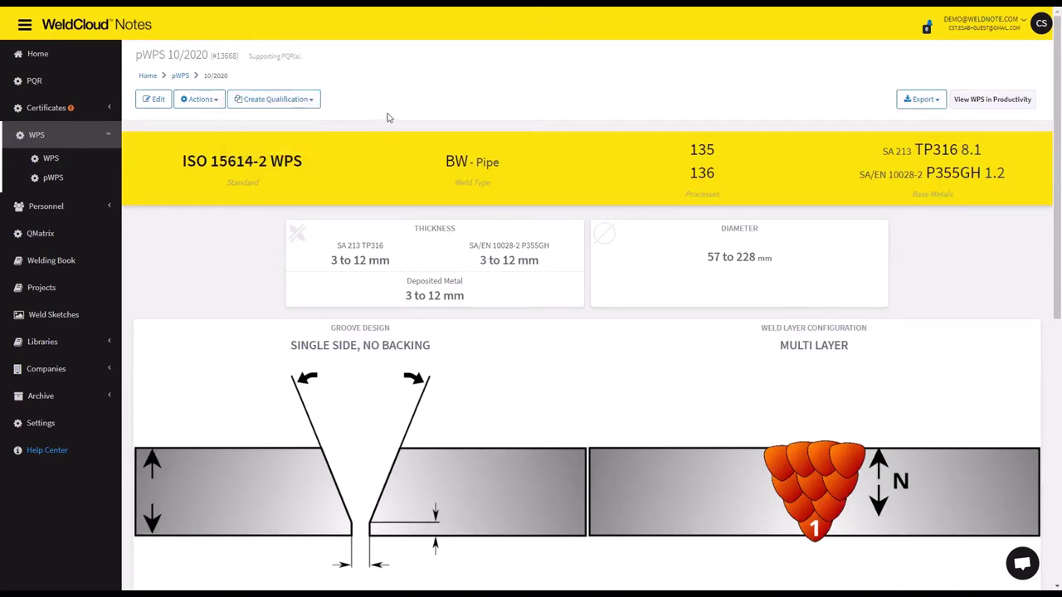
Create ASME IX PQR 'PQR-DemoVideo-001' with impact tests required under report IT-001.
{"action": "left_click", "coordinate": [73, 91]}
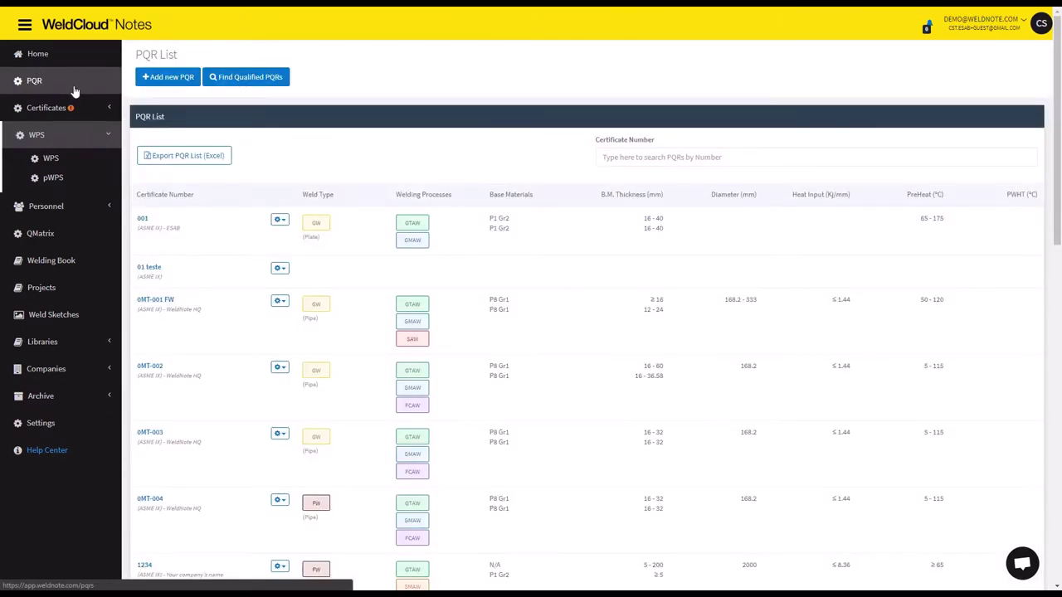
{"action": "left_click", "coordinate": [170, 77]}
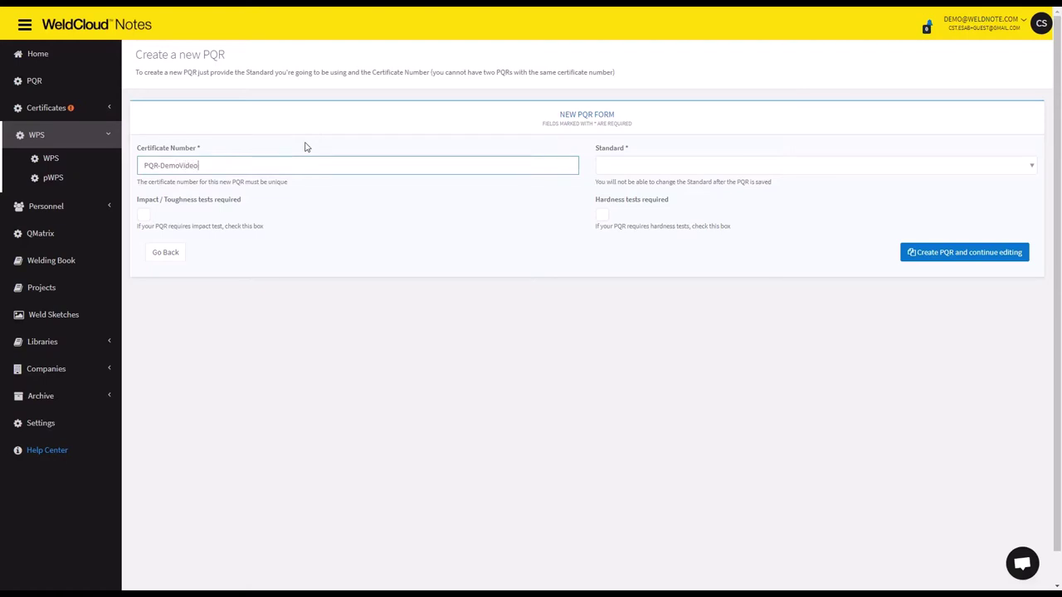
{"action": "left_click", "coordinate": [627, 164]}
{"action": "left_click", "coordinate": [614, 211]}
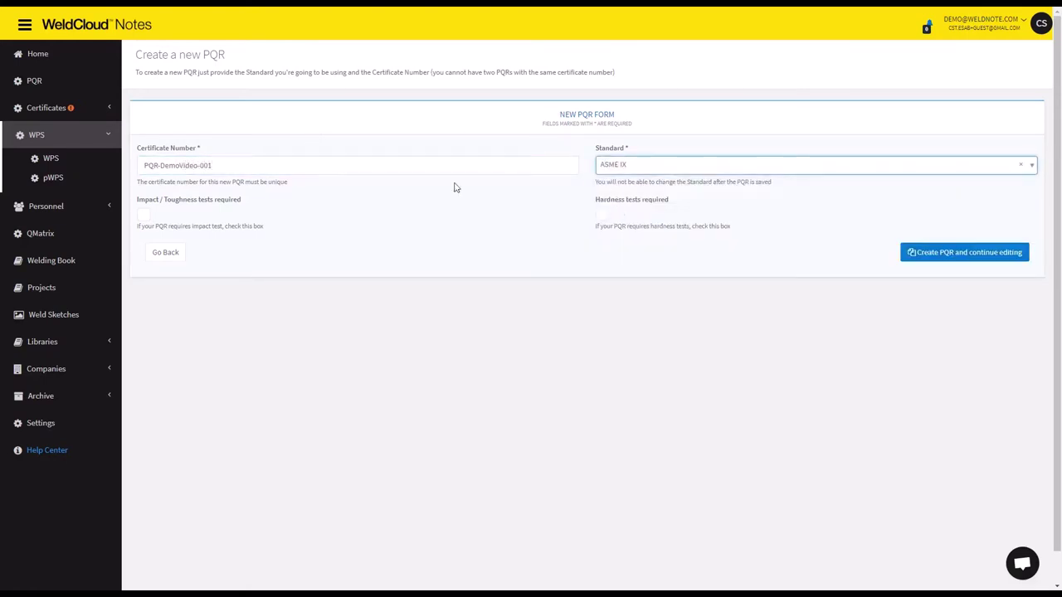
{"action": "left_click", "coordinate": [143, 214]}
{"action": "left_click_drag", "start_coordinate": [238, 258], "coordinate": [50, 254]}
{"action": "type", "text": "IT-001"}
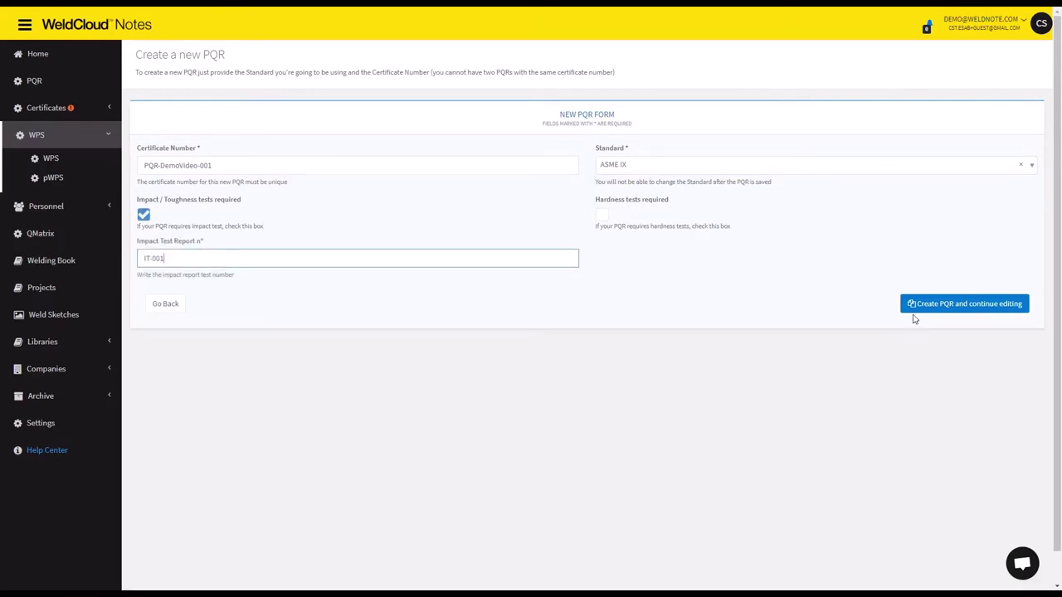
{"action": "left_click", "coordinate": [914, 310]}
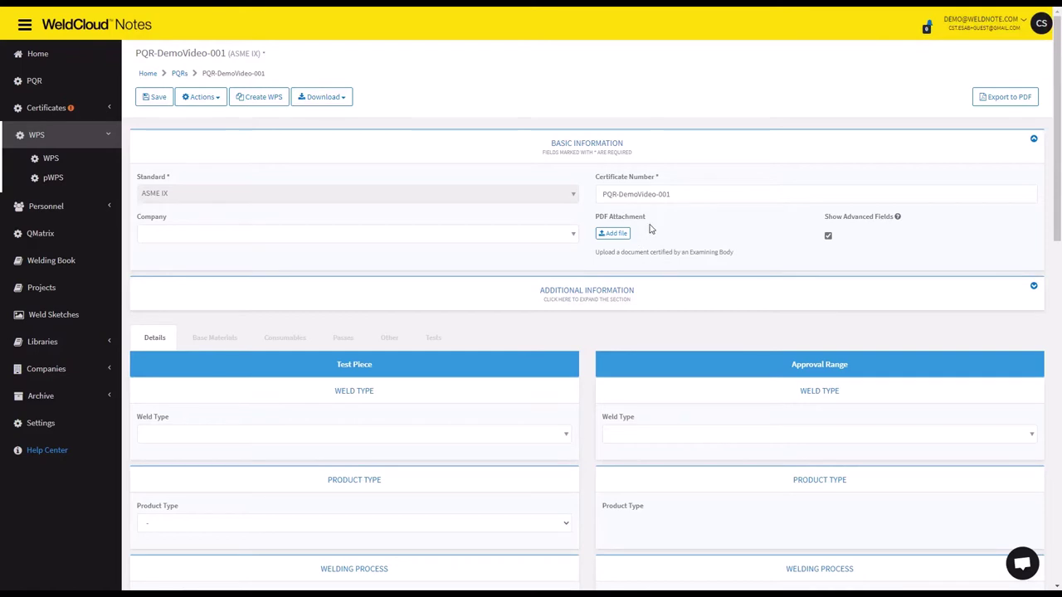
Set the PQR company to ESAB.
{"action": "left_click_drag", "start_coordinate": [652, 220], "coordinate": [597, 226]}
{"action": "double_click", "coordinate": [618, 219]}
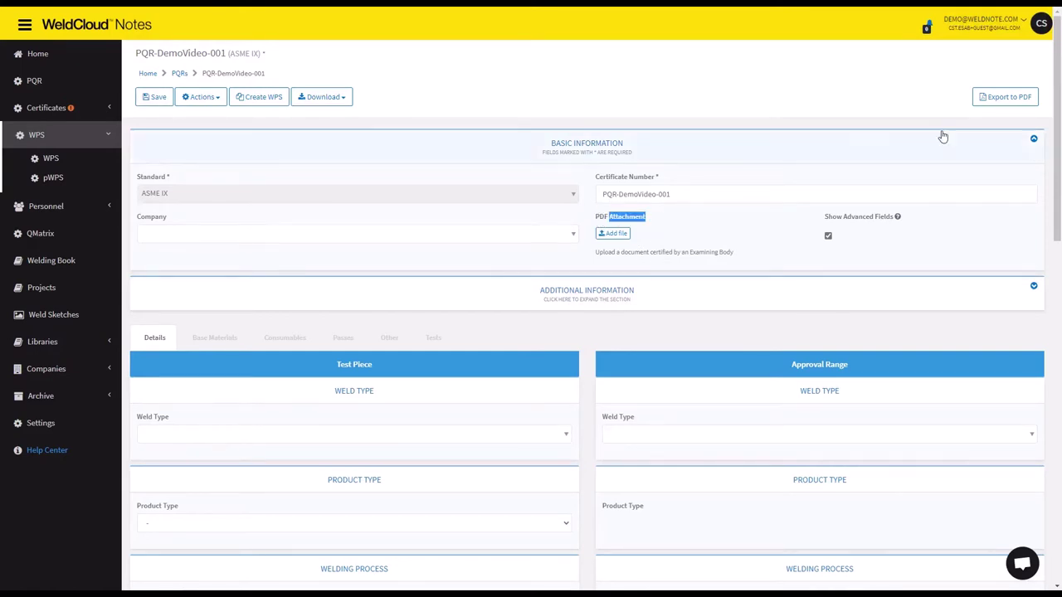
{"action": "left_click", "coordinate": [980, 97]}
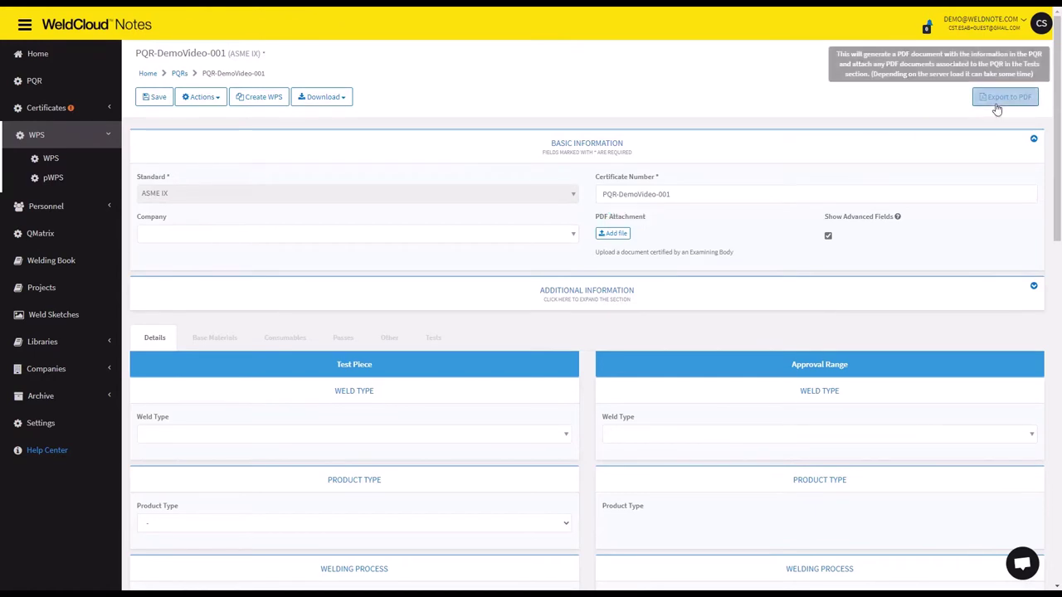
{"action": "left_click", "coordinate": [167, 232]}
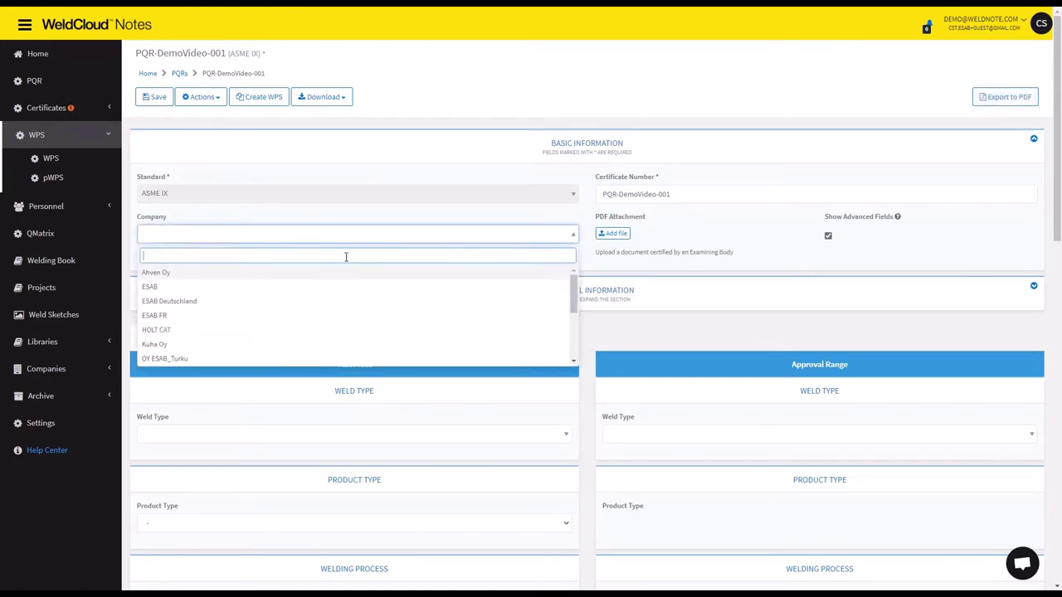
{"action": "left_click", "coordinate": [191, 287]}
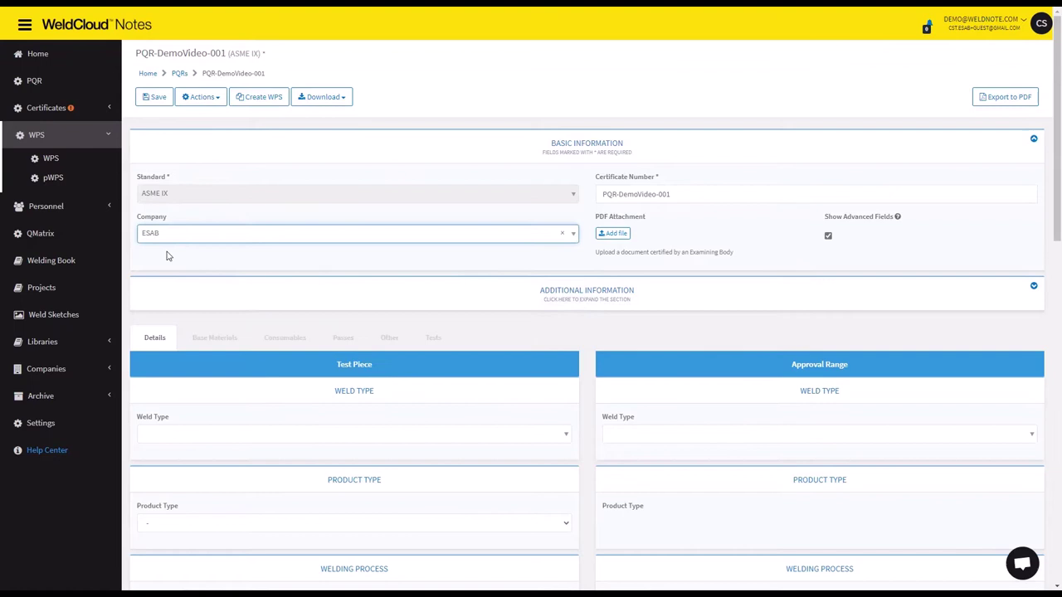
Define the test piece as a GW groove weld, Butt Joint, on Pipe.
{"action": "scroll", "coordinate": [190, 230], "scroll_direction": "down", "scroll_amount": 3}
{"action": "left_click", "coordinate": [211, 260]}
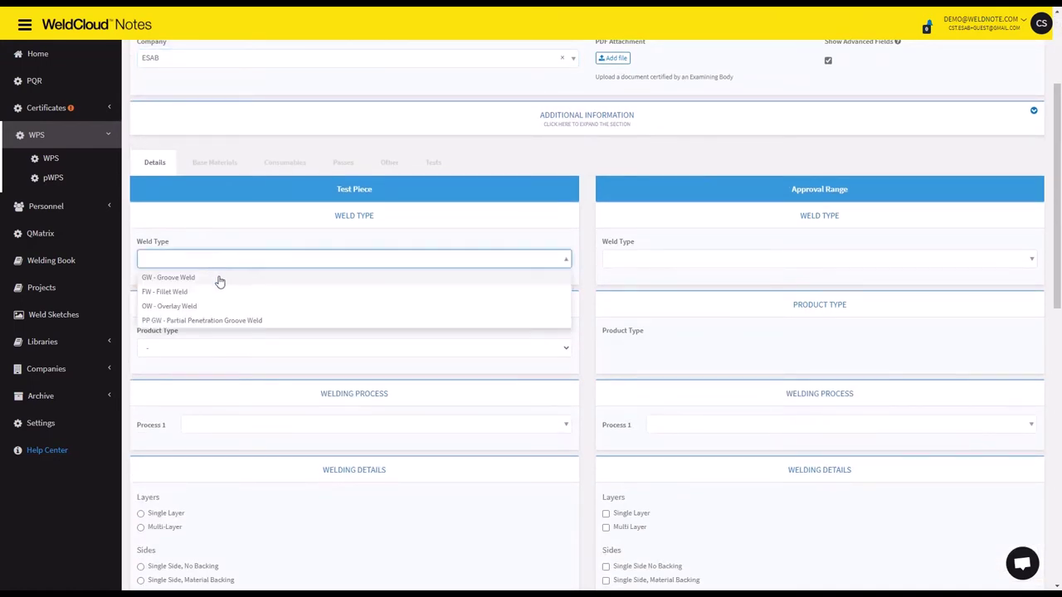
{"action": "left_click", "coordinate": [220, 278]}
{"action": "left_click", "coordinate": [199, 299]}
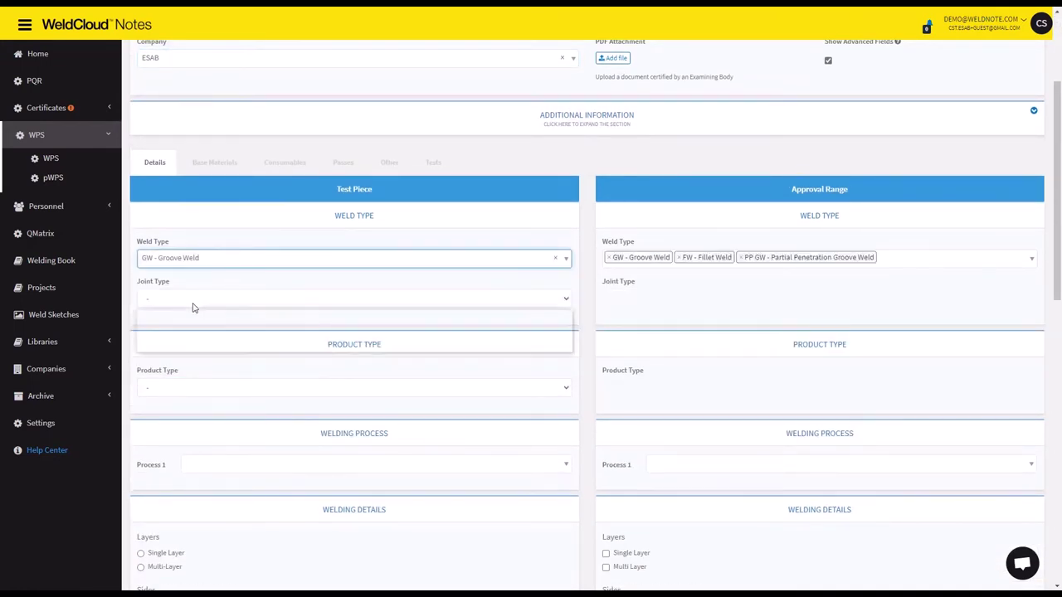
{"action": "left_click", "coordinate": [210, 331]}
{"action": "scroll", "coordinate": [199, 299], "scroll_direction": "down", "scroll_amount": 1}
{"action": "left_click", "coordinate": [196, 300]}
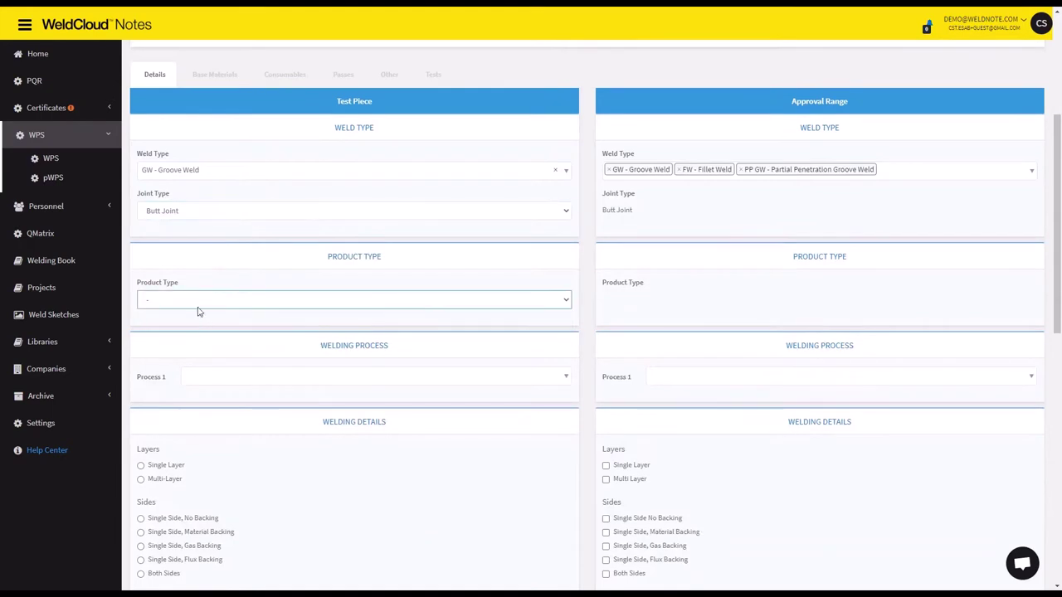
{"action": "left_click", "coordinate": [202, 308]}
{"action": "left_click", "coordinate": [194, 329]}
Set Process 1 to GTAW and Process 2 to GMAW, multi-layer, single side with no backing.
{"action": "scroll", "coordinate": [248, 268], "scroll_direction": "down", "scroll_amount": 1}
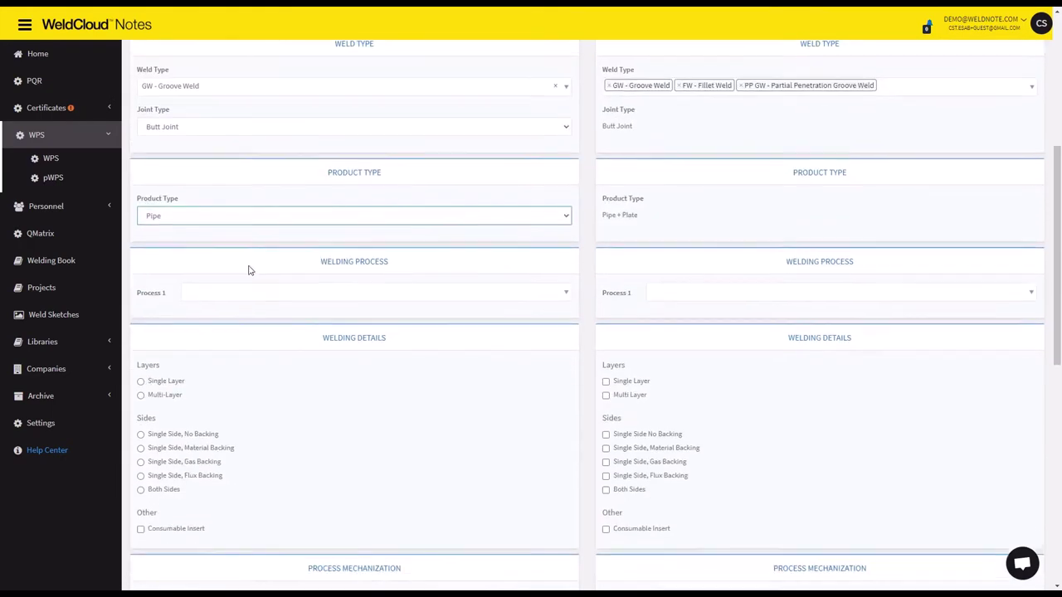
{"action": "left_click", "coordinate": [259, 290]}
{"action": "left_click", "coordinate": [237, 341]}
{"action": "left_click", "coordinate": [241, 317]}
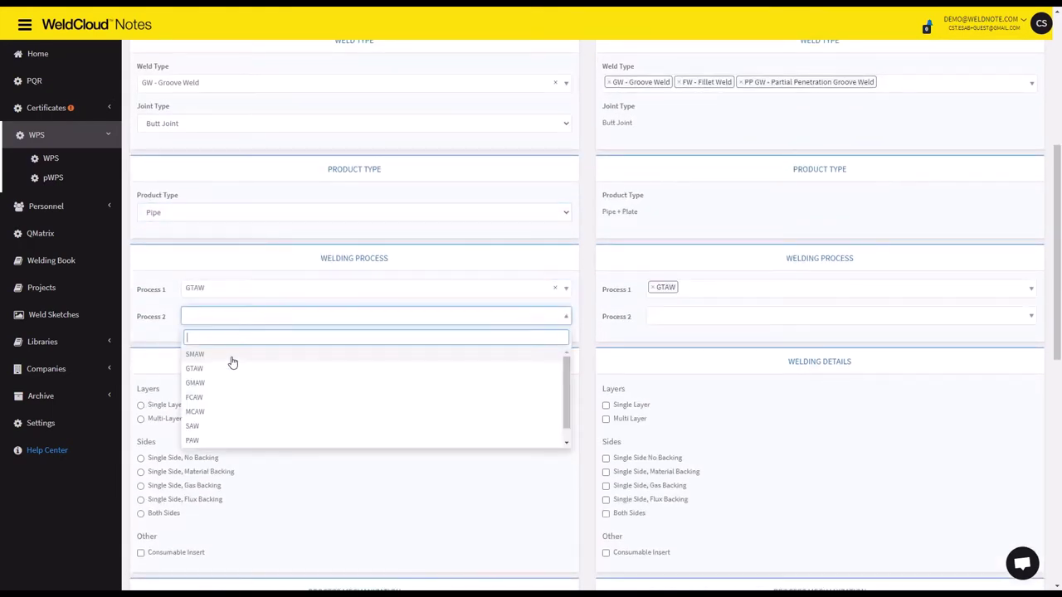
{"action": "left_click", "coordinate": [220, 384]}
{"action": "scroll", "coordinate": [224, 295], "scroll_direction": "down", "scroll_amount": 1}
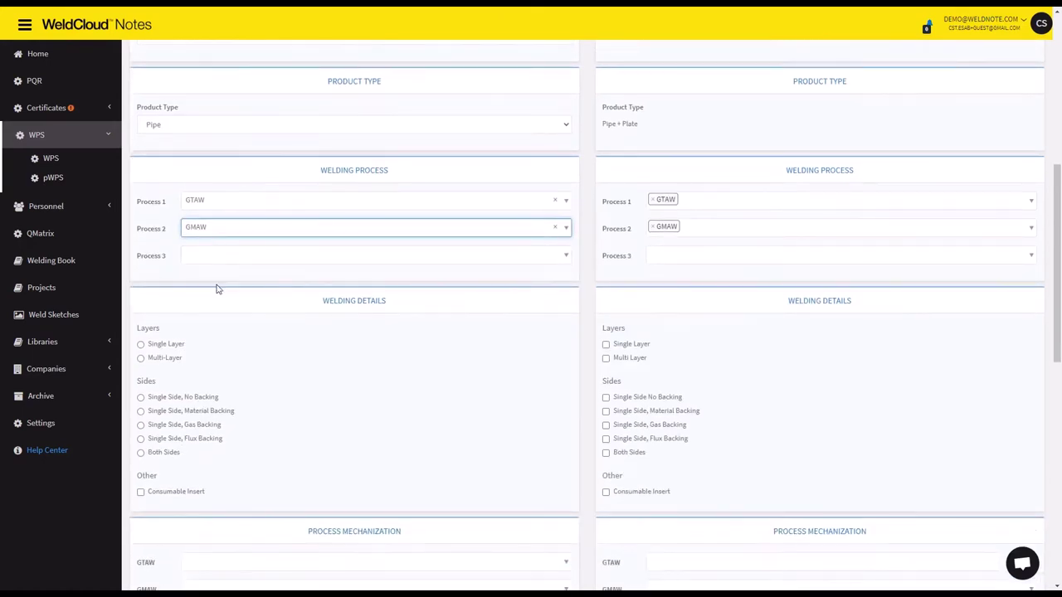
{"action": "left_click", "coordinate": [165, 359]}
{"action": "left_click", "coordinate": [169, 398]}
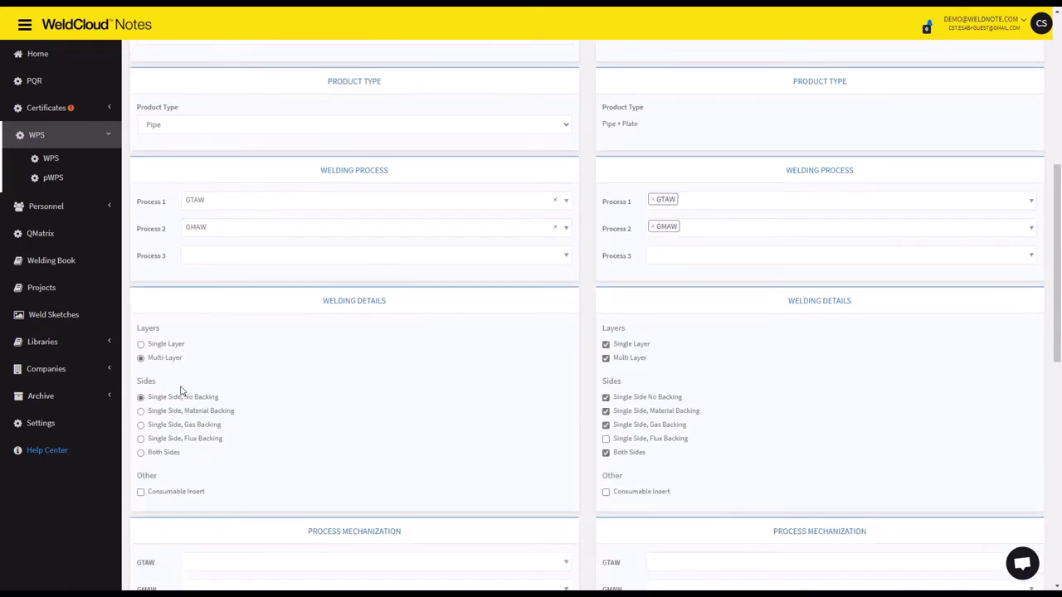
{"action": "scroll", "coordinate": [182, 391], "scroll_direction": "down", "scroll_amount": 2}
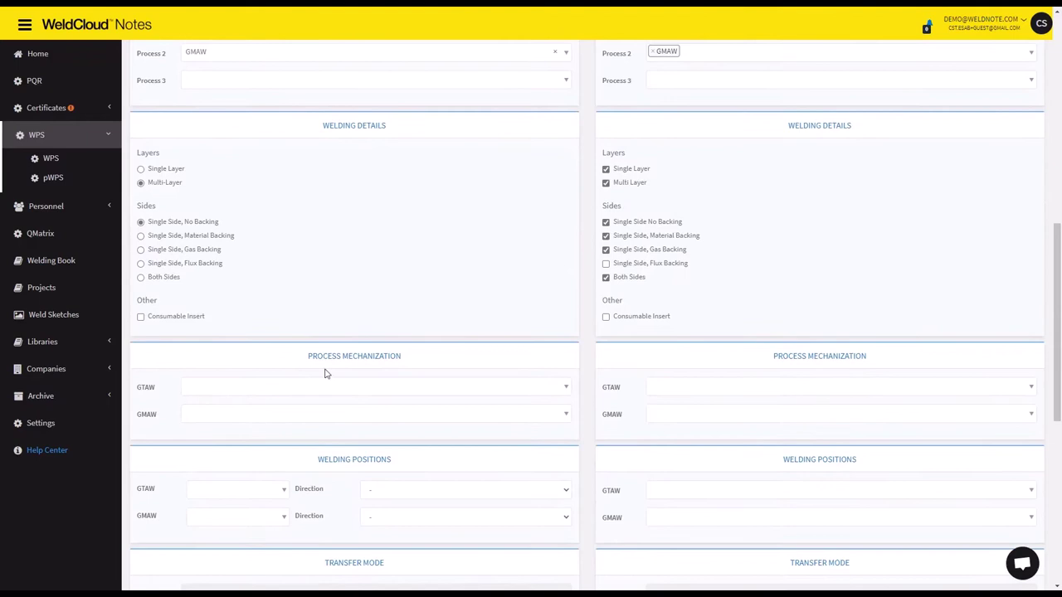
Set GTAW to Manual and GMAW to Semi-automatic, both in 6G position.
{"action": "scroll", "coordinate": [332, 365], "scroll_direction": "down", "scroll_amount": 2}
{"action": "left_click", "coordinate": [329, 214]}
{"action": "left_click", "coordinate": [306, 233]}
{"action": "left_click", "coordinate": [295, 242]}
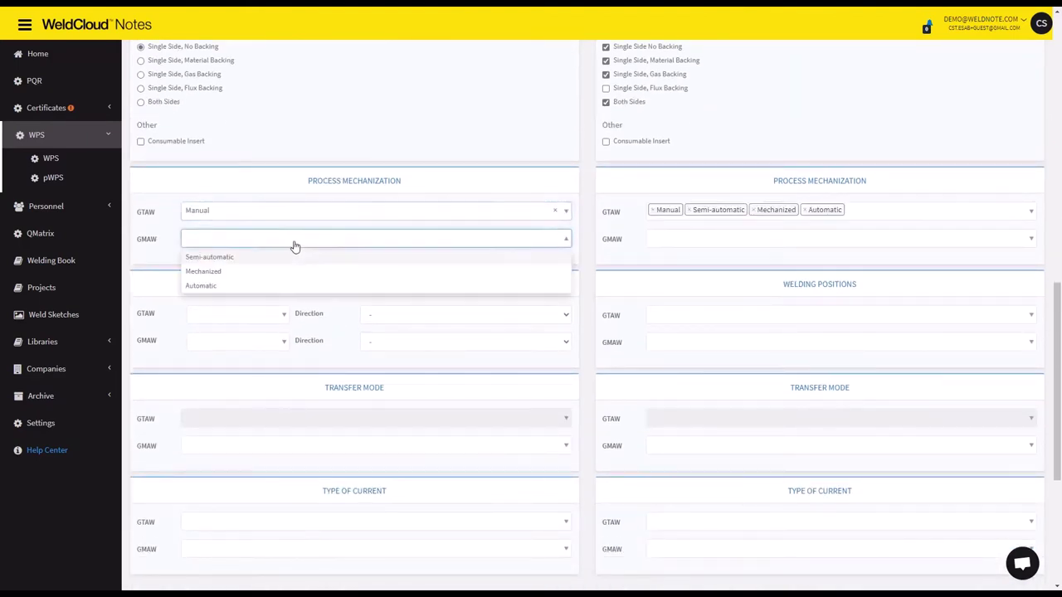
{"action": "left_click", "coordinate": [267, 259]}
{"action": "left_click", "coordinate": [232, 316]}
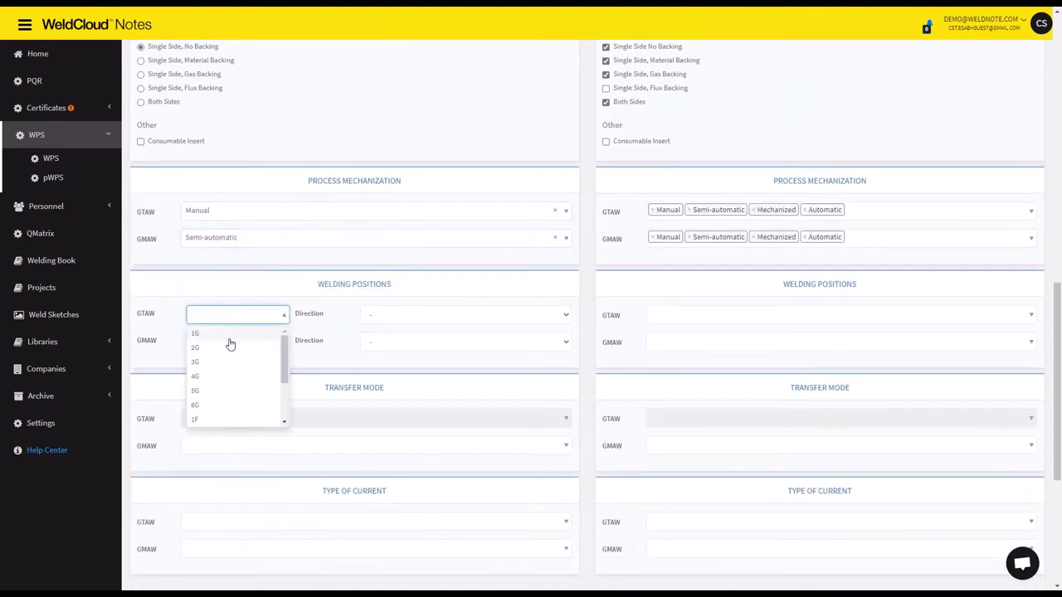
{"action": "left_click", "coordinate": [219, 405]}
{"action": "left_click", "coordinate": [236, 341]}
{"action": "left_click", "coordinate": [230, 432]}
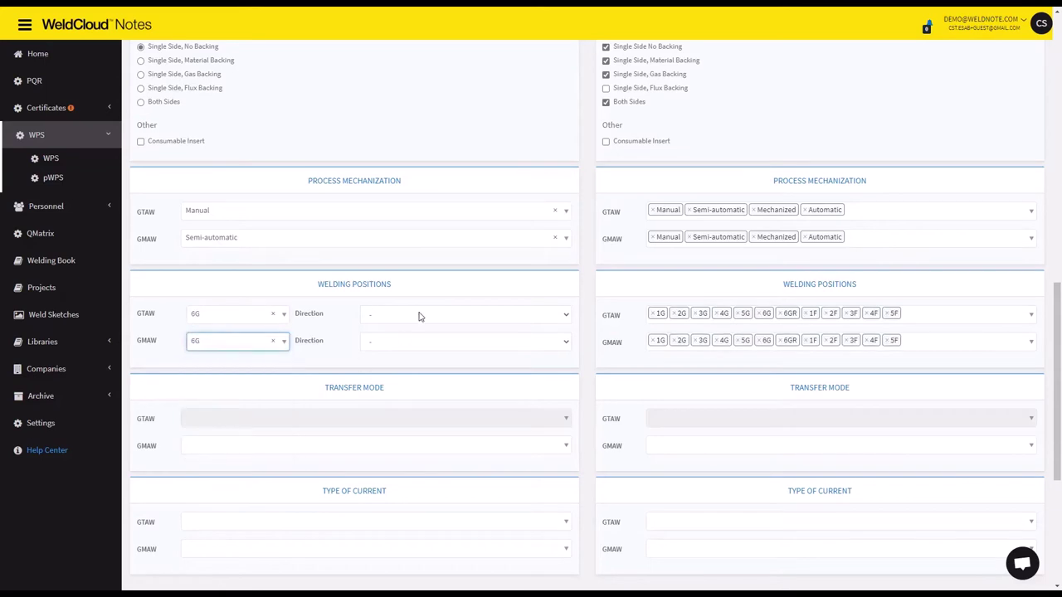
Set both processes to Uphill direction and GMAW transfer mode to Spray.
{"action": "left_click", "coordinate": [419, 316]}
{"action": "left_click", "coordinate": [413, 344]}
{"action": "left_click", "coordinate": [412, 342]}
{"action": "left_click", "coordinate": [407, 369]}
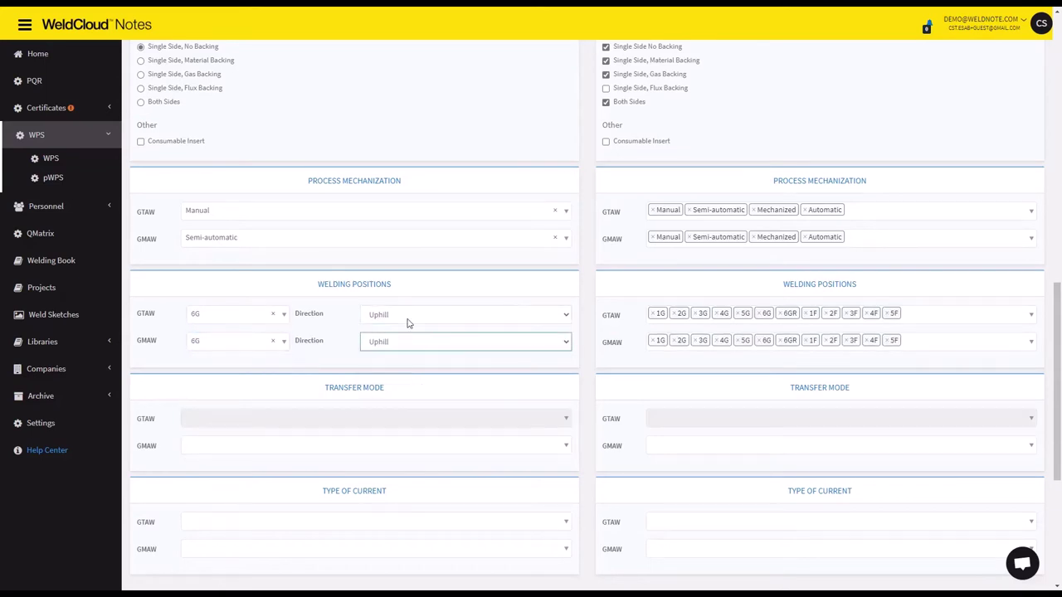
{"action": "scroll", "coordinate": [415, 307], "scroll_direction": "down", "scroll_amount": 2}
{"action": "left_click", "coordinate": [324, 272]}
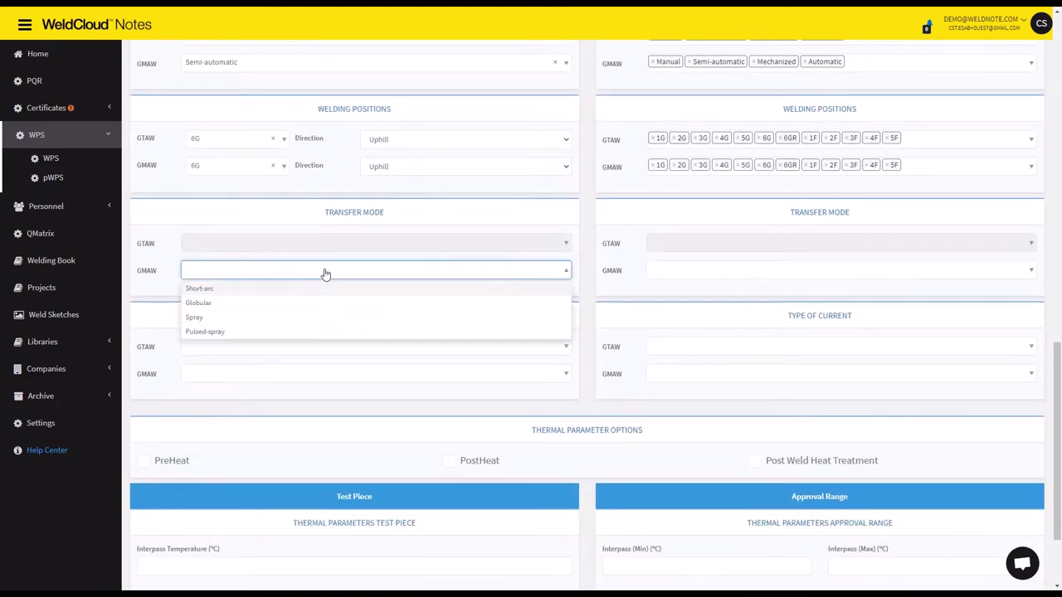
{"action": "left_click", "coordinate": [216, 319]}
Set GTAW current to DC-, GMAW to DC+, and interpass temperature to 250.
{"action": "scroll", "coordinate": [310, 274], "scroll_direction": "down", "scroll_amount": 1}
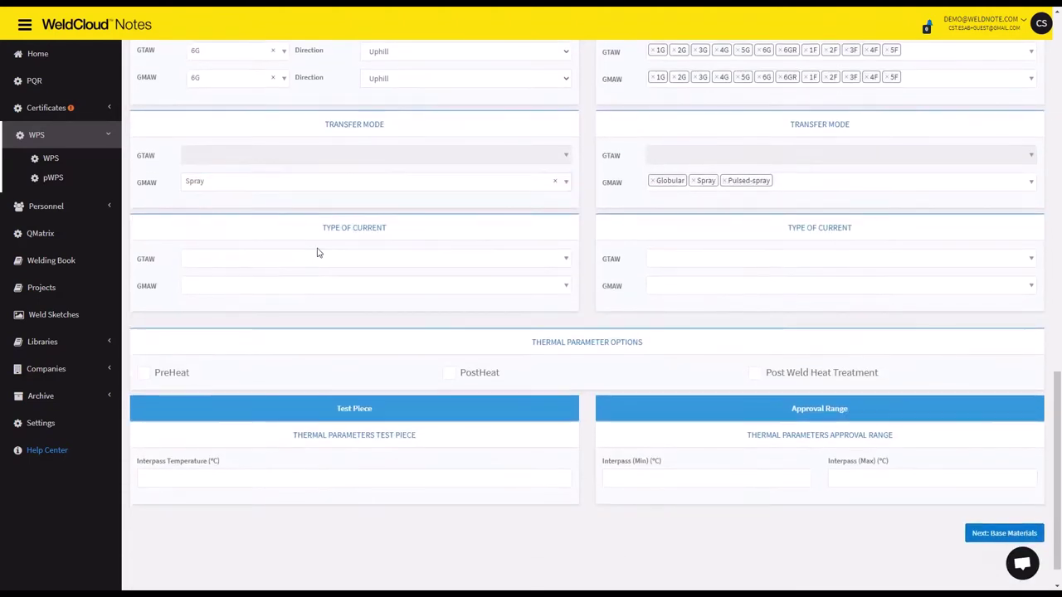
{"action": "left_click", "coordinate": [317, 252]}
{"action": "left_click", "coordinate": [257, 292]}
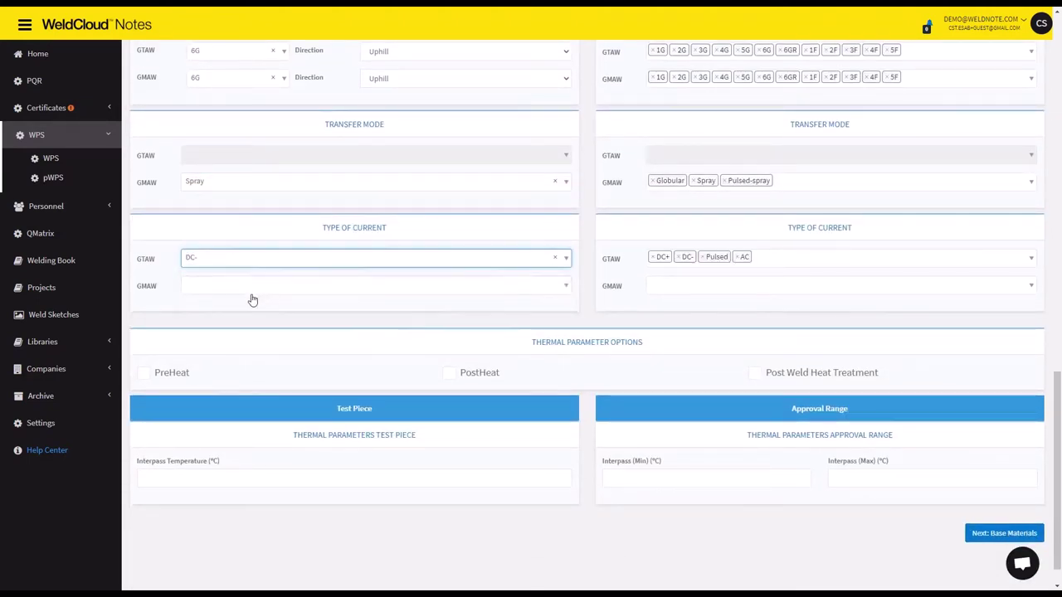
{"action": "left_click", "coordinate": [248, 287]}
{"action": "left_click", "coordinate": [223, 308]}
{"action": "scroll", "coordinate": [236, 308], "scroll_direction": "down", "scroll_amount": 1}
{"action": "left_click", "coordinate": [370, 448]}
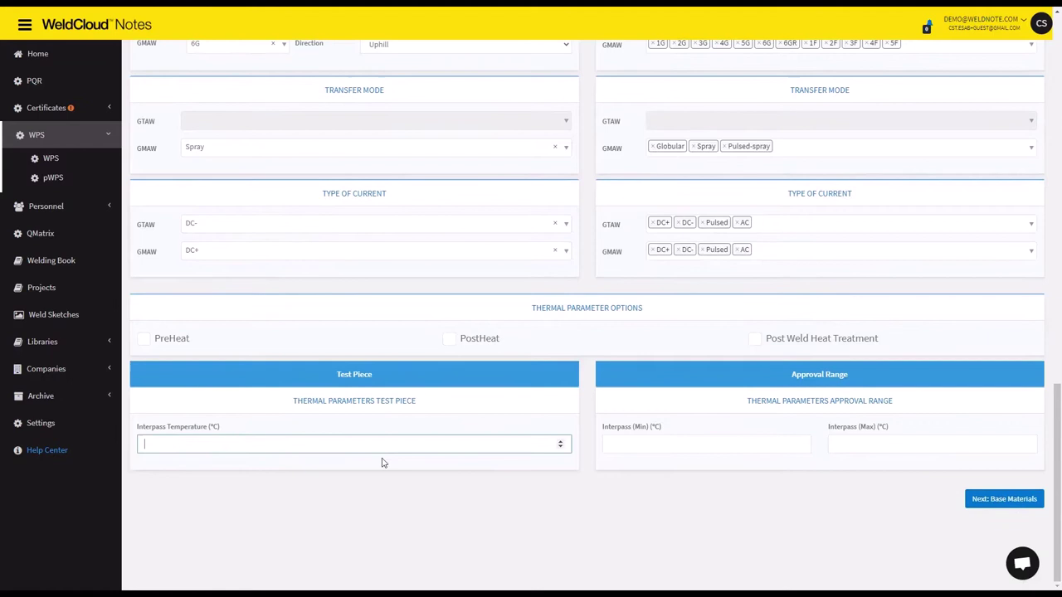
{"action": "type", "text": "250"}
On Base Materials, search grade 304L and pick SA 213 TP304L.
{"action": "left_click", "coordinate": [977, 500]}
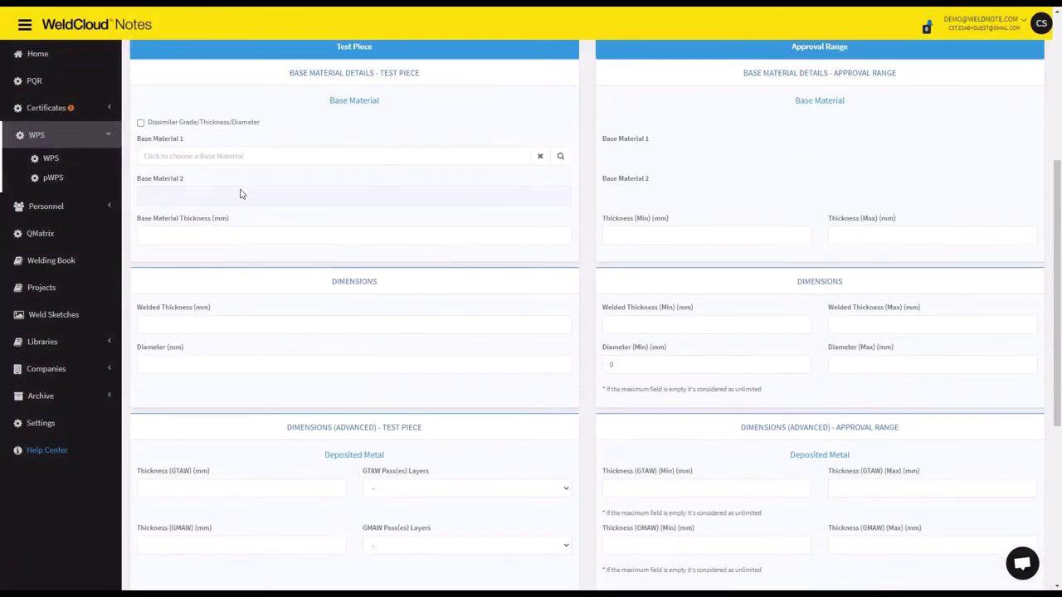
{"action": "scroll", "coordinate": [215, 207], "scroll_direction": "up", "scroll_amount": 1}
{"action": "left_click", "coordinate": [260, 244]}
{"action": "left_click", "coordinate": [296, 311]}
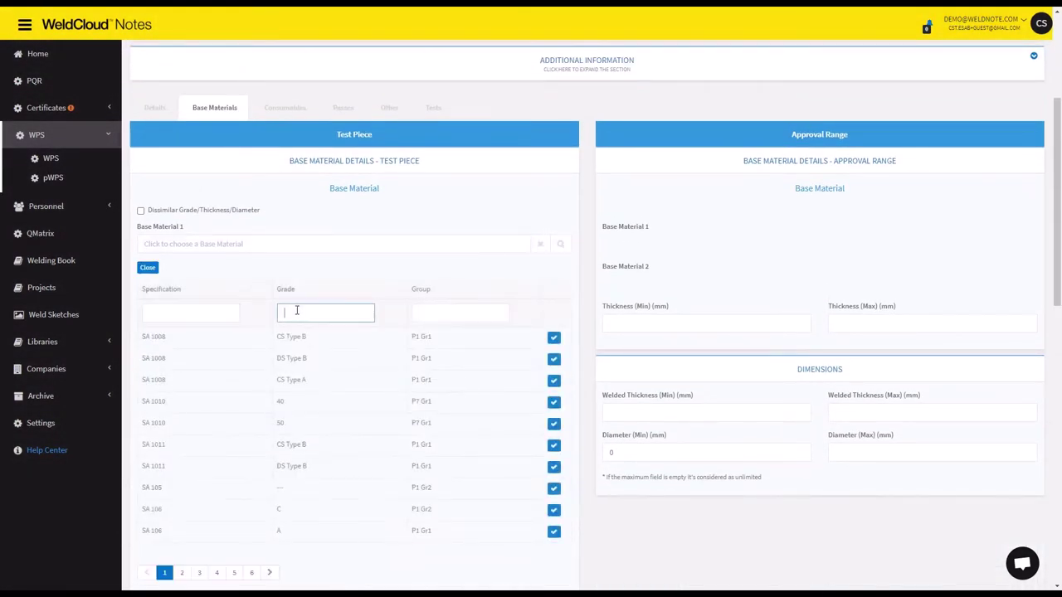
{"action": "type", "text": "304L"}
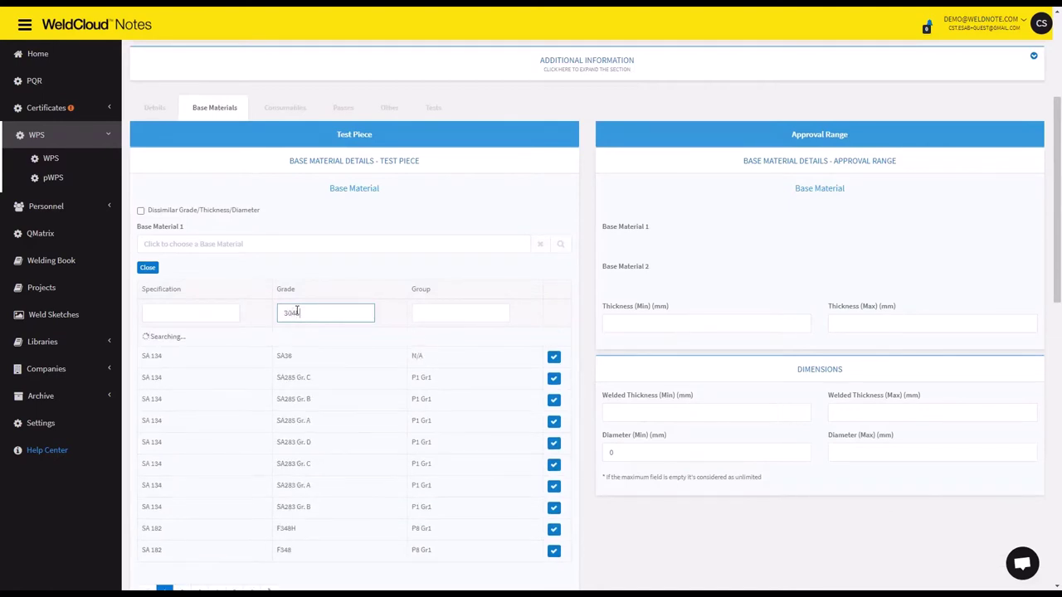
{"action": "left_click", "coordinate": [325, 387]}
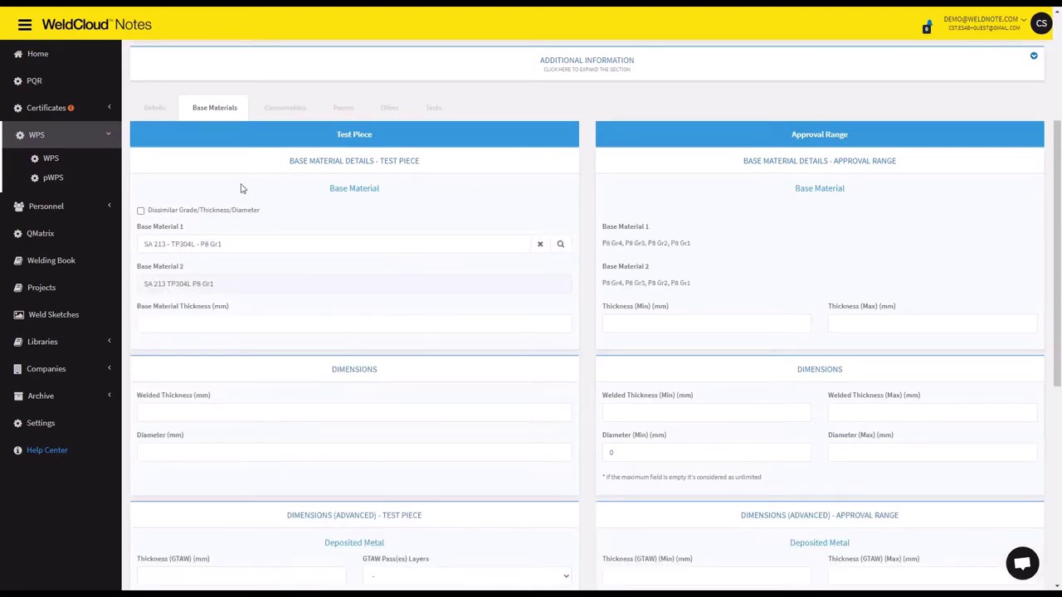
Enter a 12 mm thickness and a 323 mm pipe diameter.
{"action": "left_click", "coordinate": [177, 328]}
{"action": "type", "text": "12"}
{"action": "scroll", "coordinate": [266, 315], "scroll_direction": "down", "scroll_amount": 1}
{"action": "left_click", "coordinate": [239, 332]}
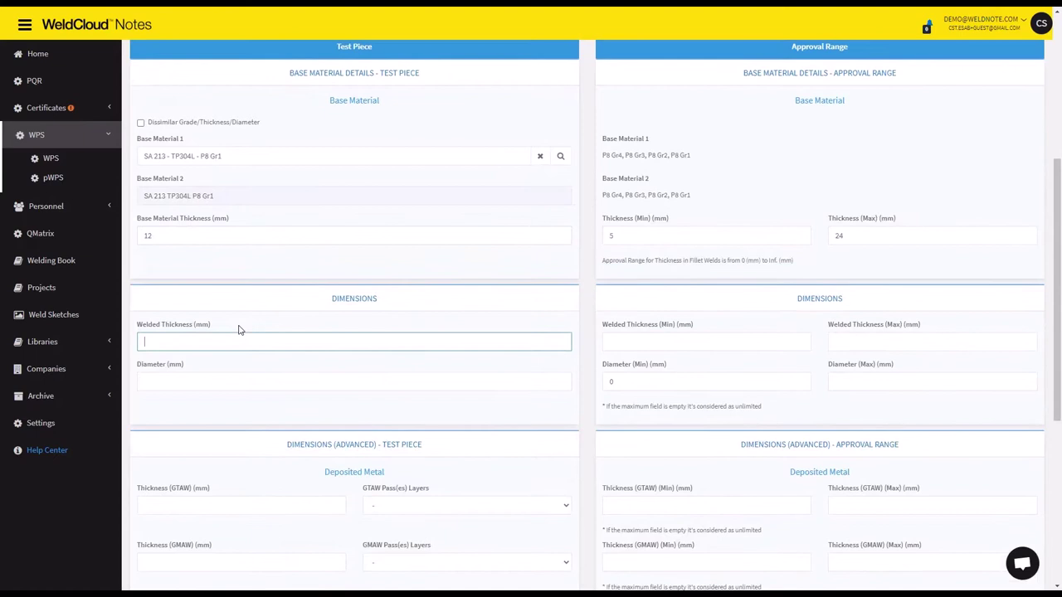
{"action": "type", "text": "12"}
{"action": "left_click", "coordinate": [248, 308]}
{"action": "scroll", "coordinate": [250, 295], "scroll_direction": "down", "scroll_amount": 2}
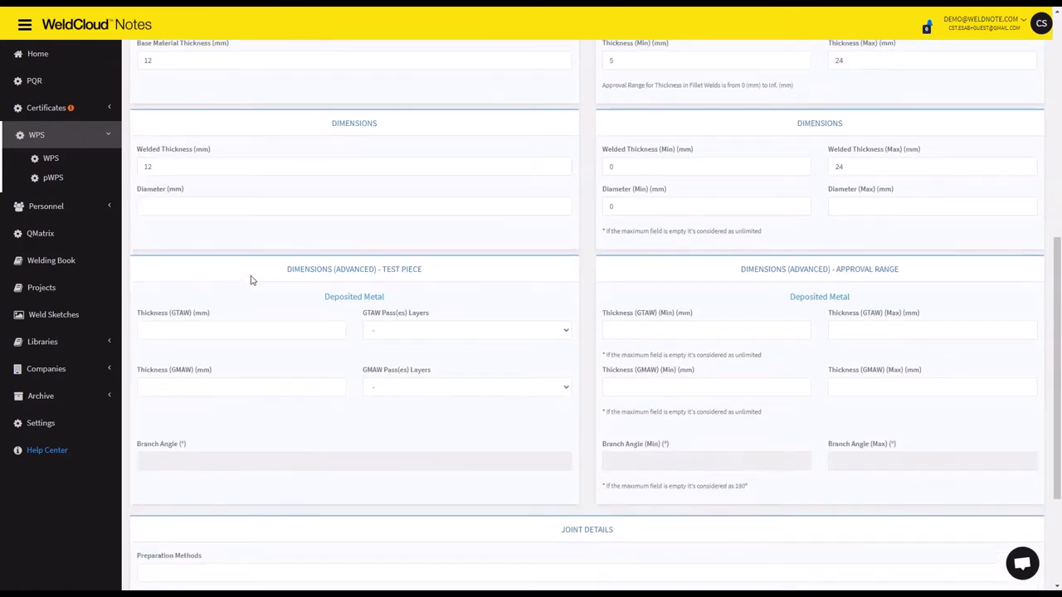
{"action": "left_click", "coordinate": [239, 211]}
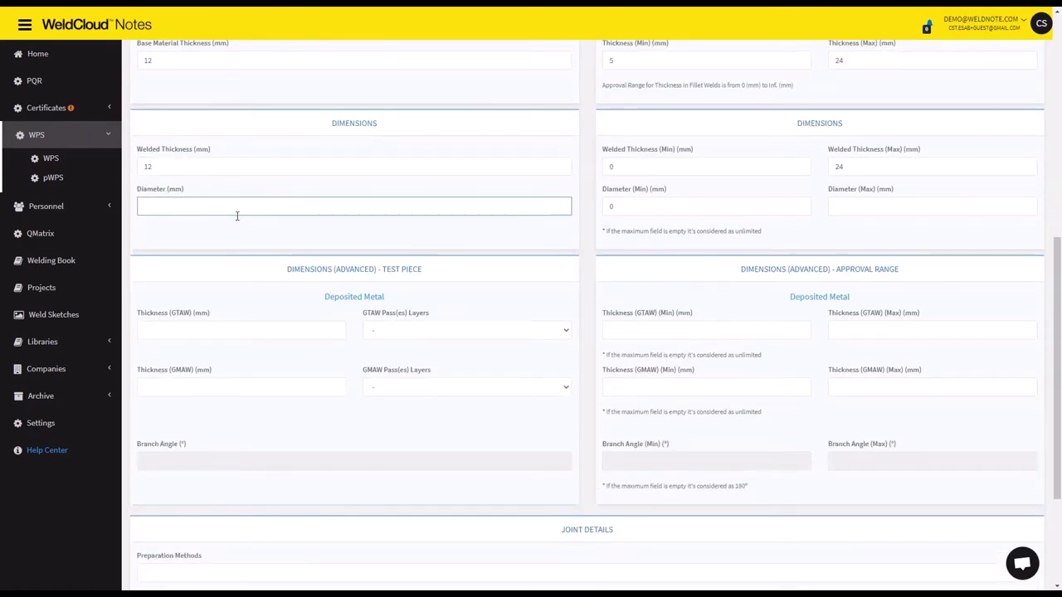
{"action": "type", "text": "323"}
{"action": "left_click", "coordinate": [244, 238]}
Enter deposited metal thicknesses of 3 mm for GTAW and 9 mm for GMAW.
{"action": "scroll", "coordinate": [225, 249], "scroll_direction": "down", "scroll_amount": 1}
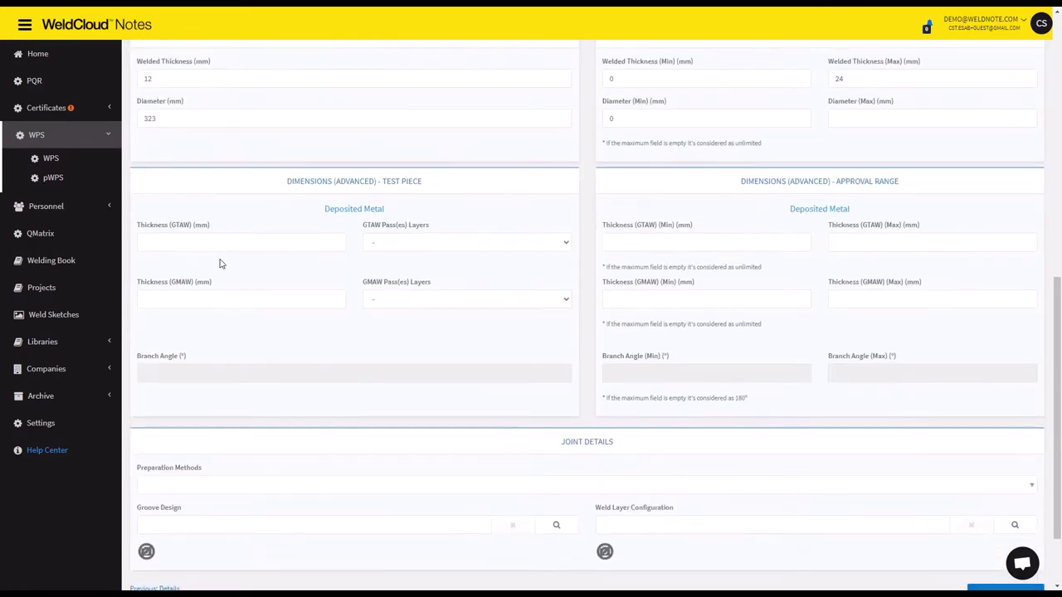
{"action": "left_click", "coordinate": [215, 246]}
{"action": "scroll", "coordinate": [221, 244], "scroll_direction": "up", "scroll_amount": 1}
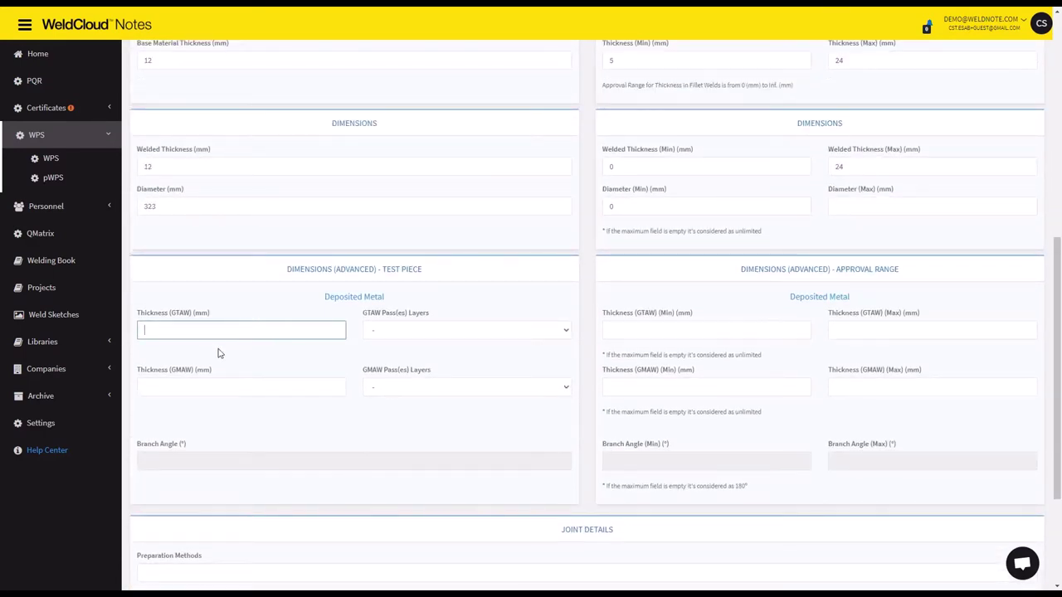
{"action": "type", "text": "3"}
{"action": "left_click", "coordinate": [221, 388]}
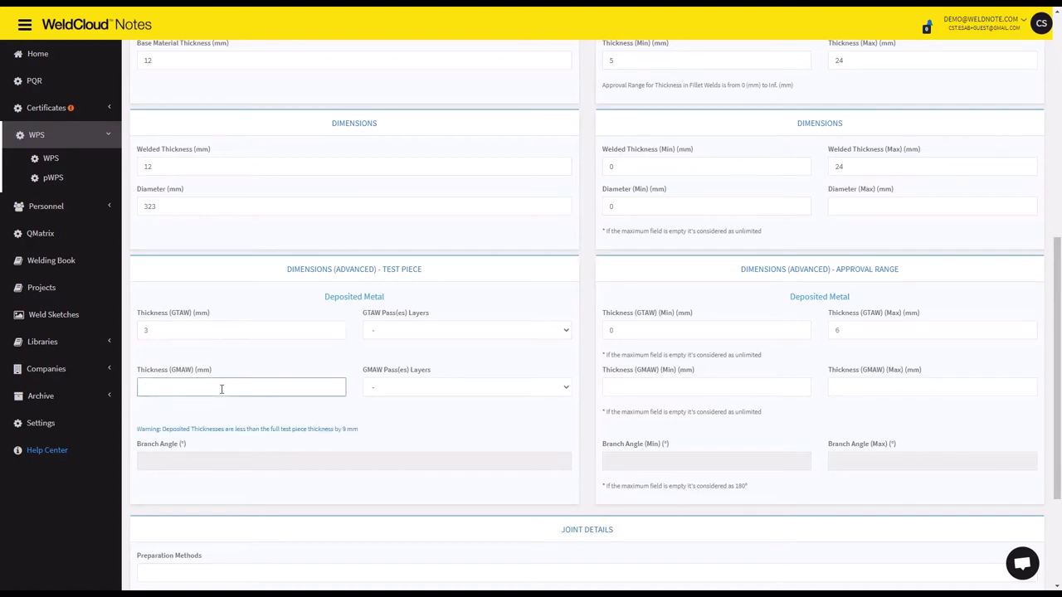
{"action": "type", "text": "9"}
{"action": "left_click", "coordinate": [229, 416]}
{"action": "scroll", "coordinate": [246, 383], "scroll_direction": "down", "scroll_amount": 2}
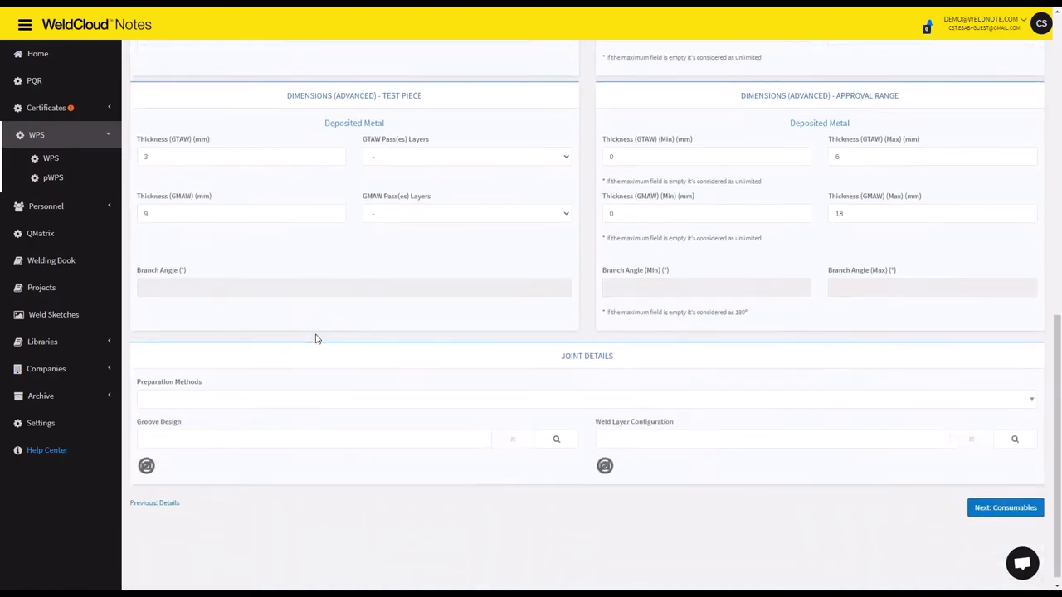
Select Grinding and Machining as the preparation methods.
{"action": "left_click", "coordinate": [176, 391]}
{"action": "left_click", "coordinate": [179, 411]}
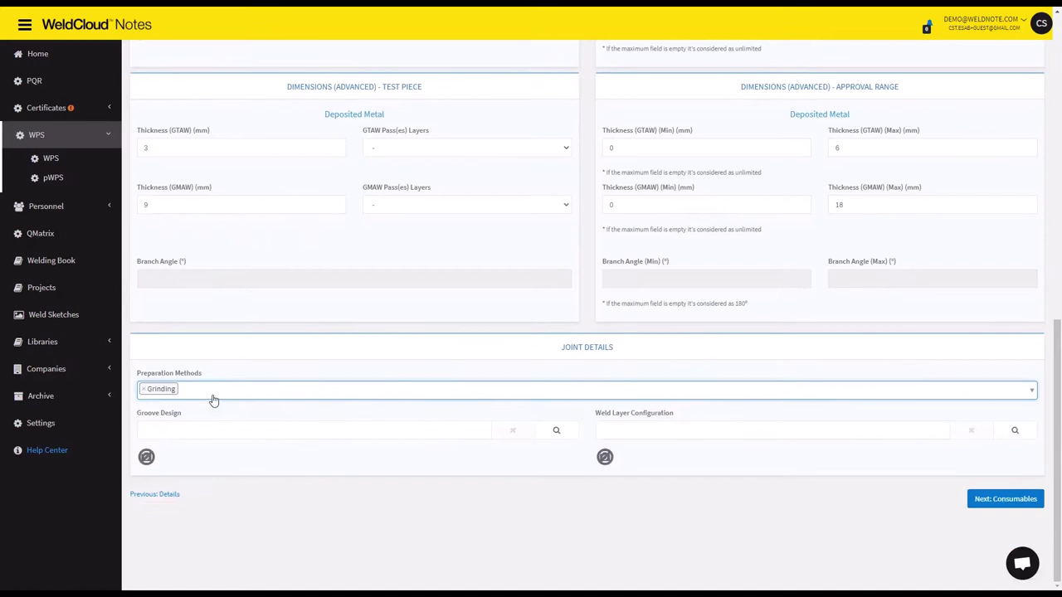
{"action": "left_click", "coordinate": [213, 396]}
{"action": "left_click", "coordinate": [201, 425]}
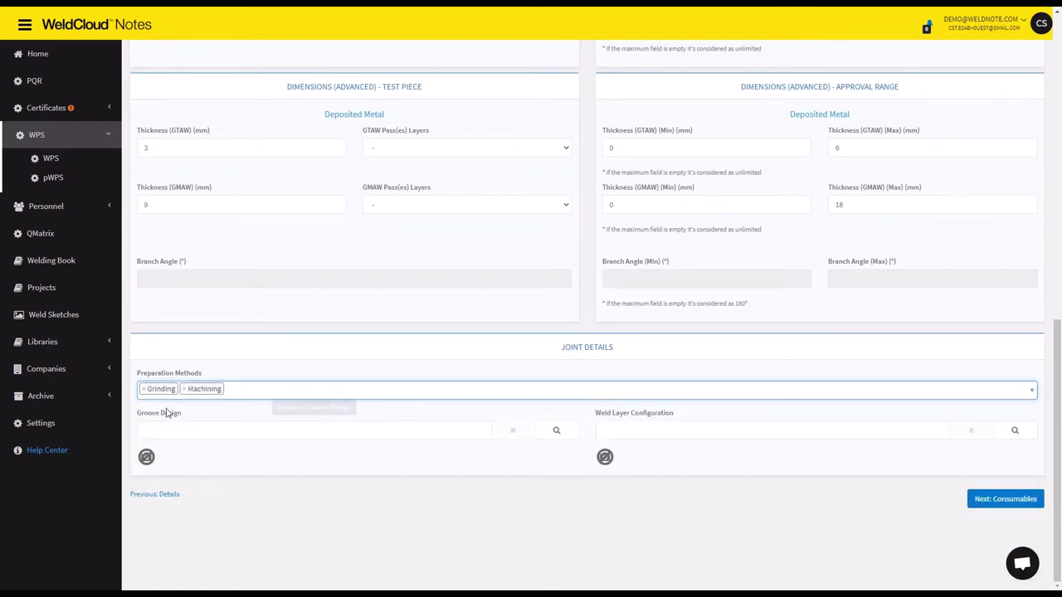
Choose the half V-groove butt joint design without backing from the groove finder.
{"action": "left_click", "coordinate": [181, 435]}
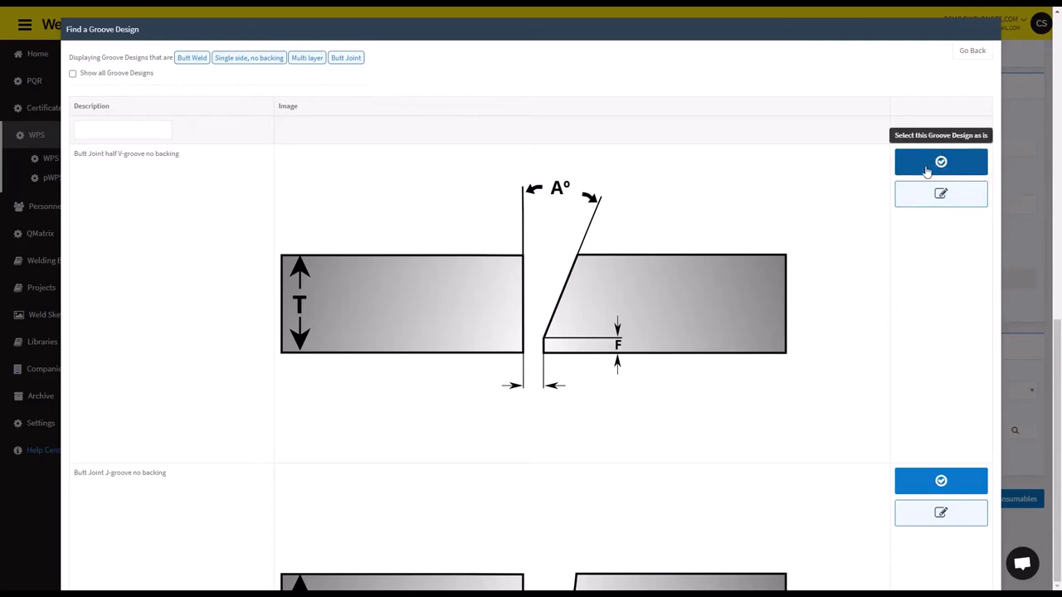
{"action": "left_click", "coordinate": [938, 164]}
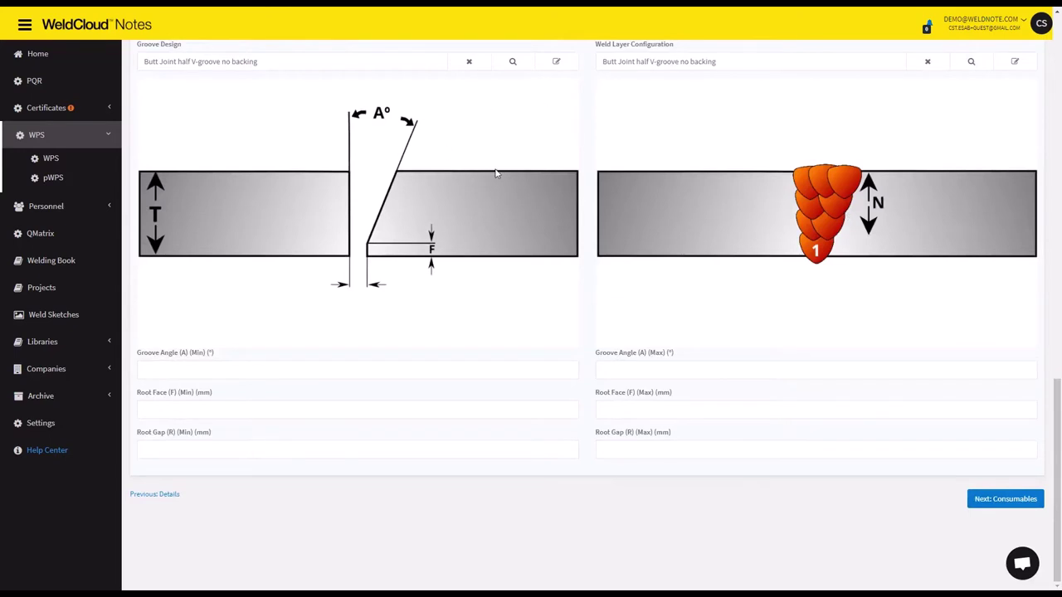
{"action": "scroll", "coordinate": [524, 239], "scroll_direction": "up", "scroll_amount": 1}
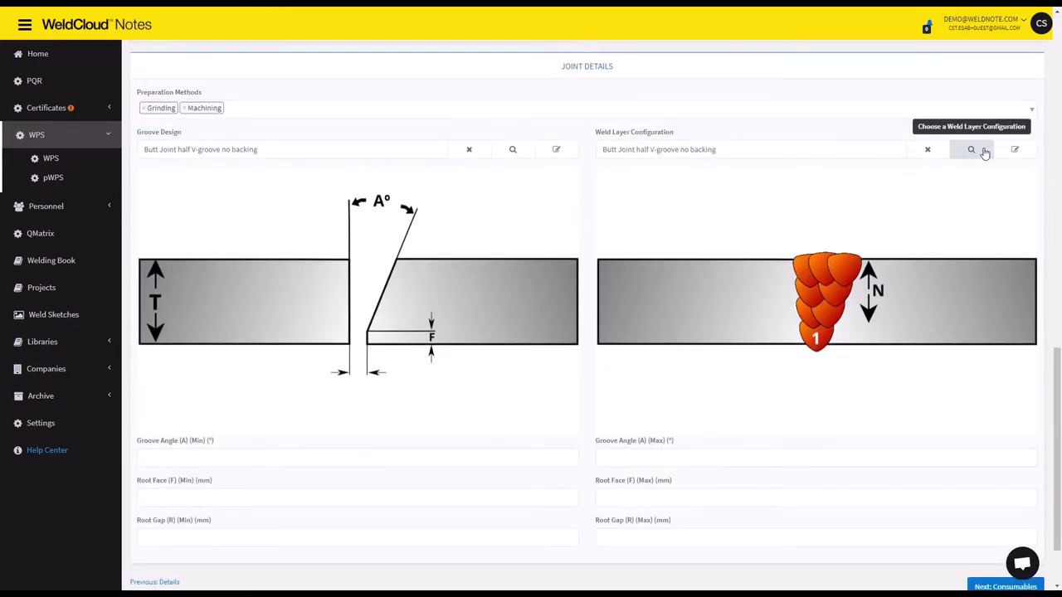
{"action": "scroll", "coordinate": [291, 327], "scroll_direction": "down", "scroll_amount": 1}
Enter groove angle 35–40°, root face 1–2 mm and root gap 1–2 mm, then save.
{"action": "left_click", "coordinate": [228, 371]}
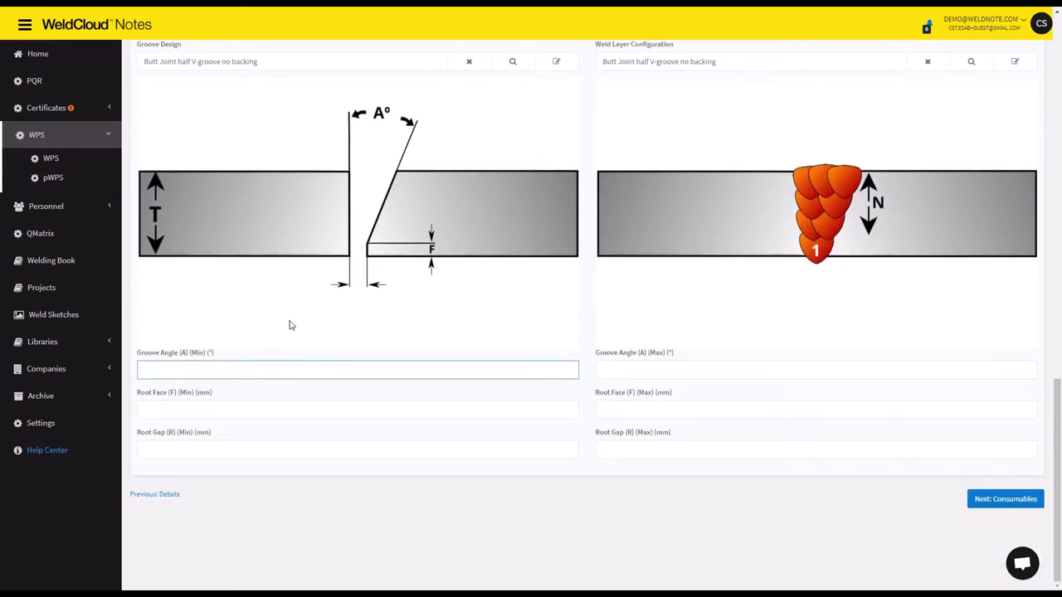
{"action": "key", "text": "Tab"}
{"action": "type", "text": "40"}
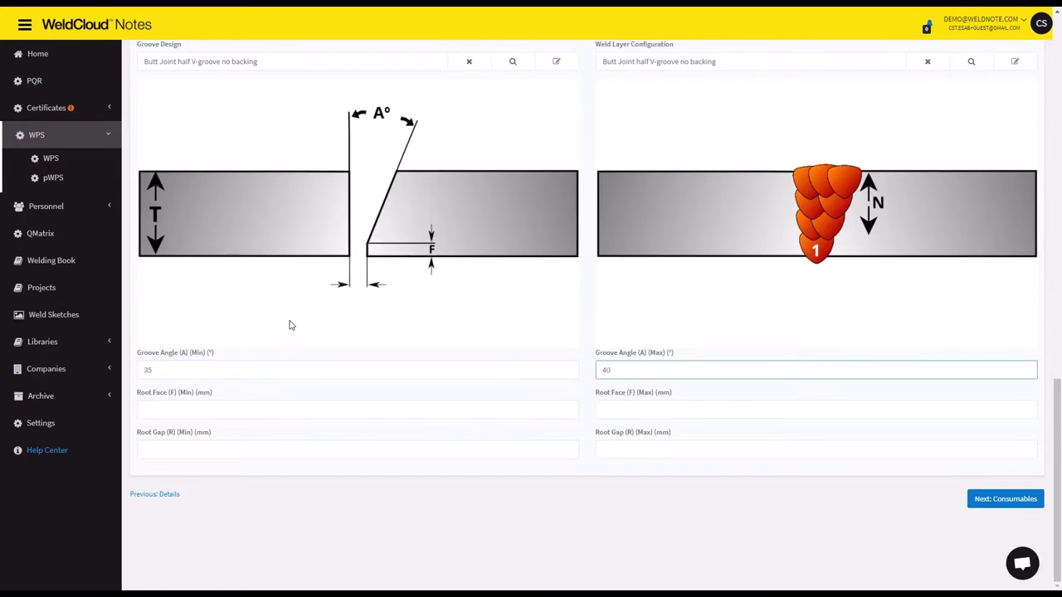
{"action": "key", "text": "Tab"}
{"action": "type", "text": "1"}
{"action": "key", "text": "Tab"}
{"action": "type", "text": "2"}
{"action": "key", "text": "Tab"}
{"action": "type", "text": "1"}
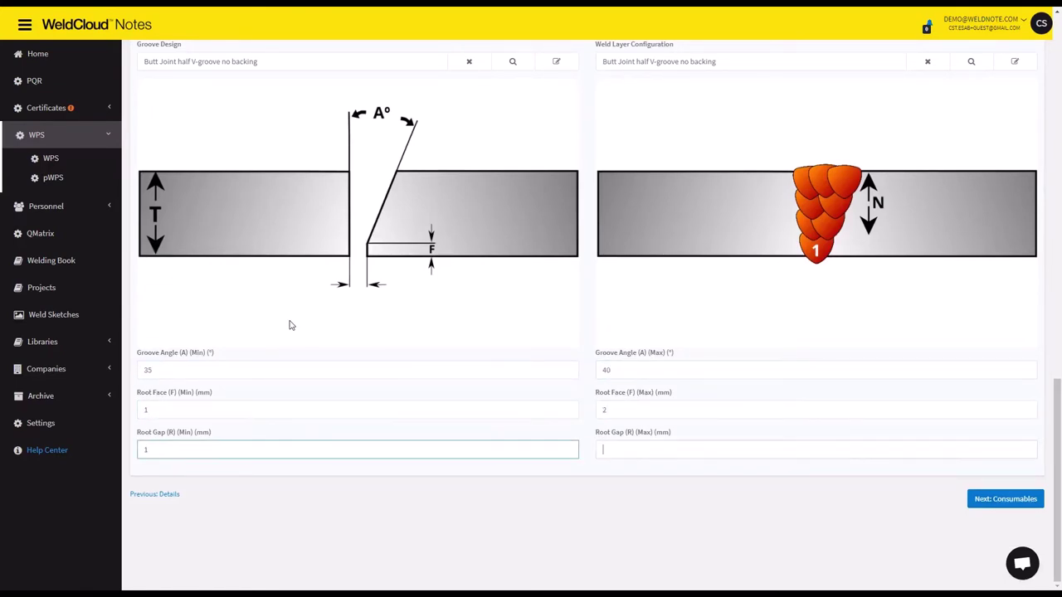
{"action": "key", "text": "Tab"}
{"action": "type", "text": "2"}
{"action": "left_click", "coordinate": [979, 497]}
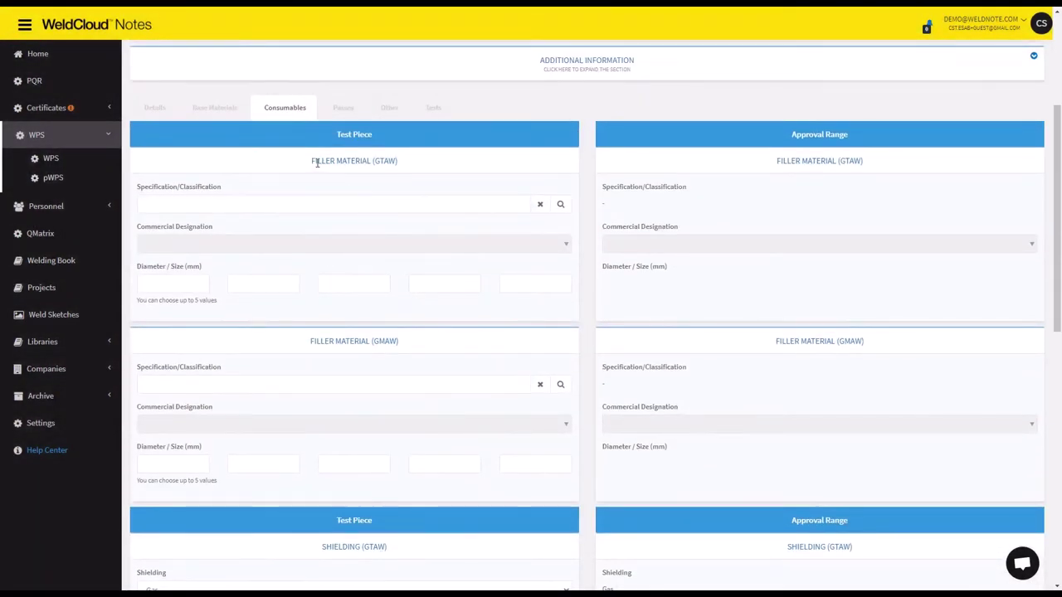
Set the GTAW filler to SFA 5.9 ER308L with a 2.4 mm diameter.
{"action": "left_click_drag", "start_coordinate": [312, 161], "coordinate": [398, 162]}
{"action": "left_click", "coordinate": [390, 161]}
{"action": "left_click", "coordinate": [318, 213]}
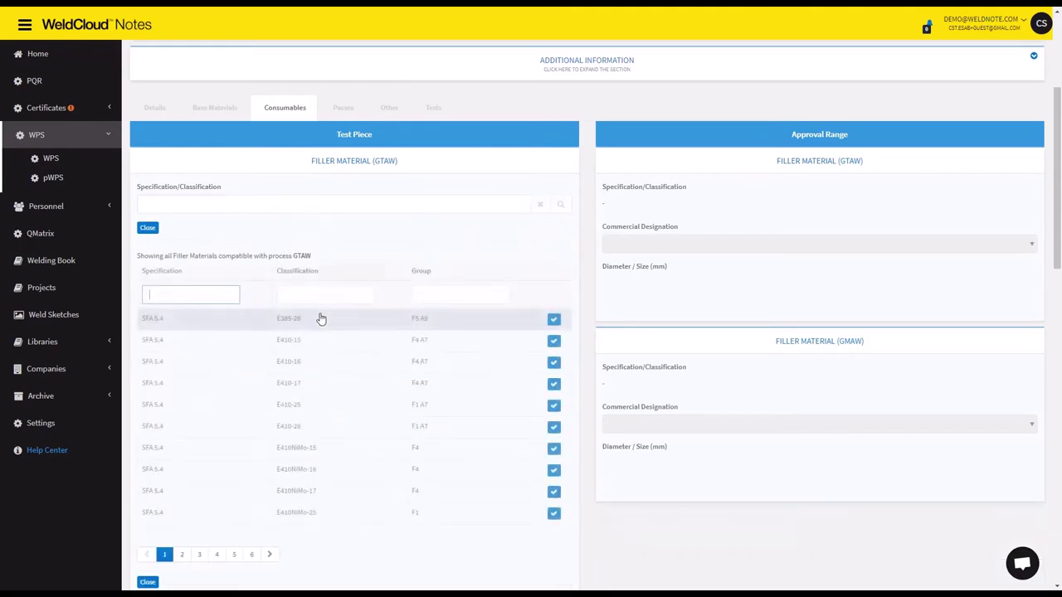
{"action": "left_click", "coordinate": [316, 292]}
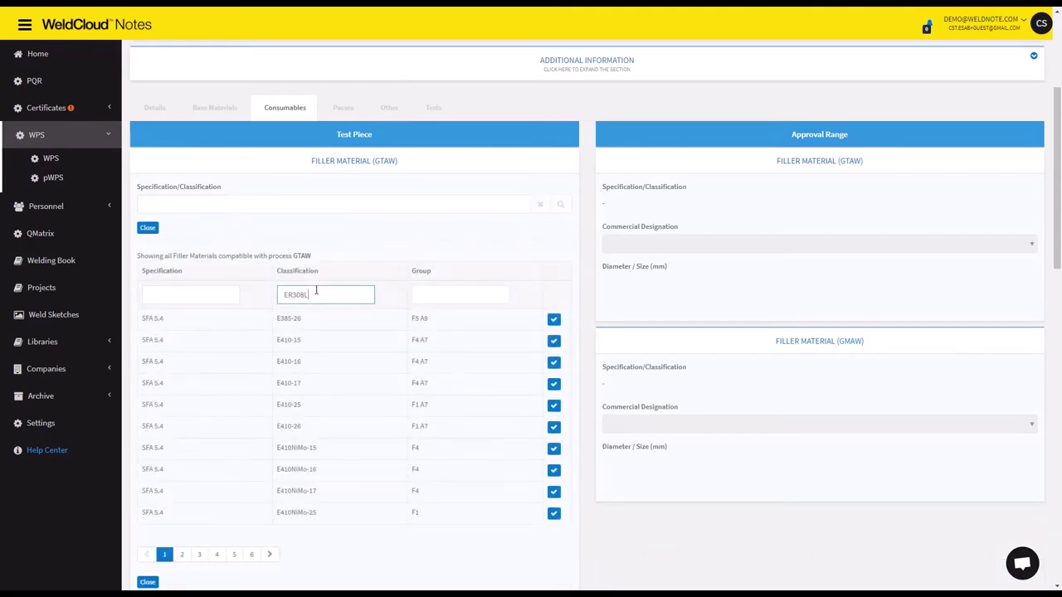
{"action": "left_click", "coordinate": [300, 322]}
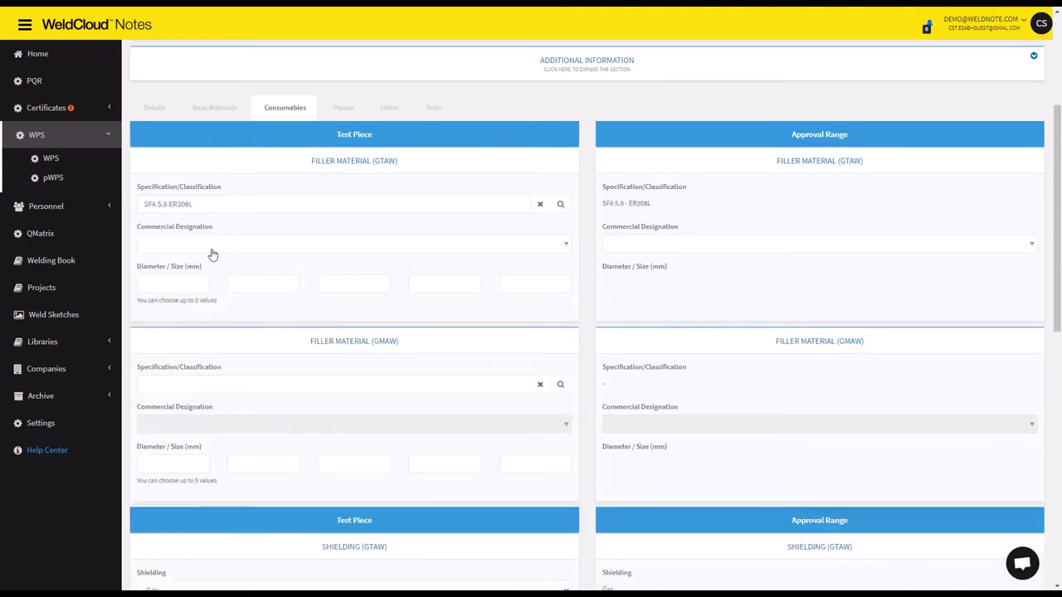
{"action": "left_click", "coordinate": [212, 249]}
{"action": "left_click", "coordinate": [209, 249]}
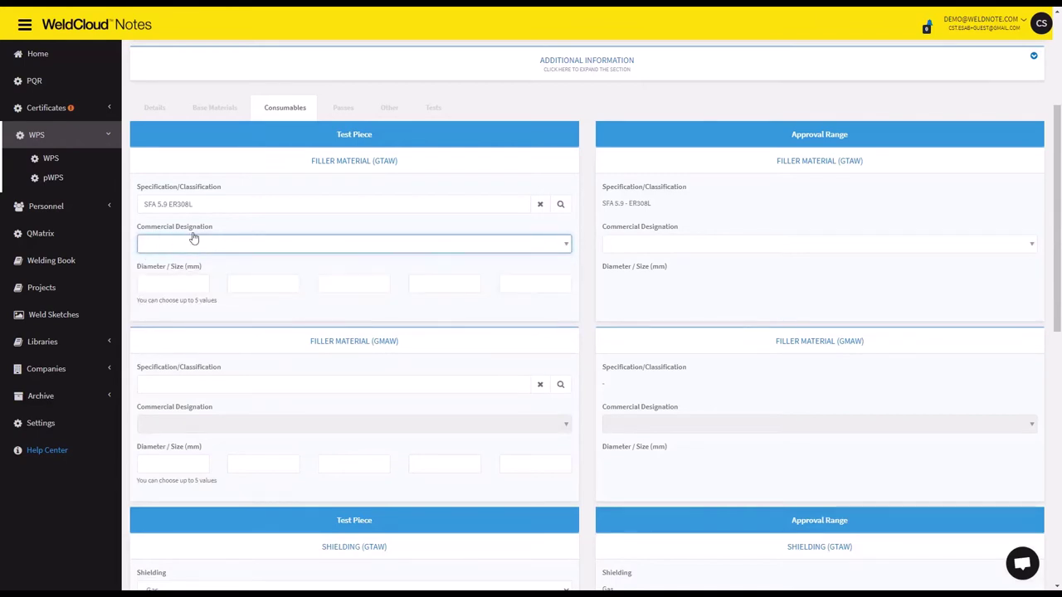
{"action": "left_click", "coordinate": [197, 269]}
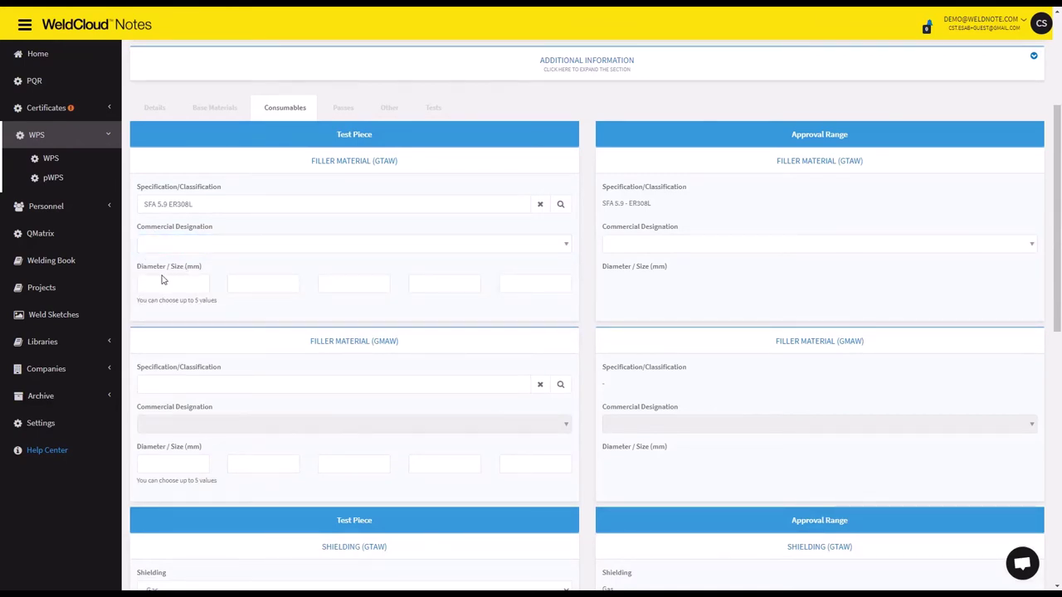
{"action": "left_click", "coordinate": [164, 282]}
{"action": "key", "text": "Tab"}
Set the GMAW filler to SFA 5.9 ER308L with a 1.0 mm diameter.
{"action": "scroll", "coordinate": [445, 246], "scroll_direction": "down", "scroll_amount": 1}
{"action": "left_click", "coordinate": [221, 300]}
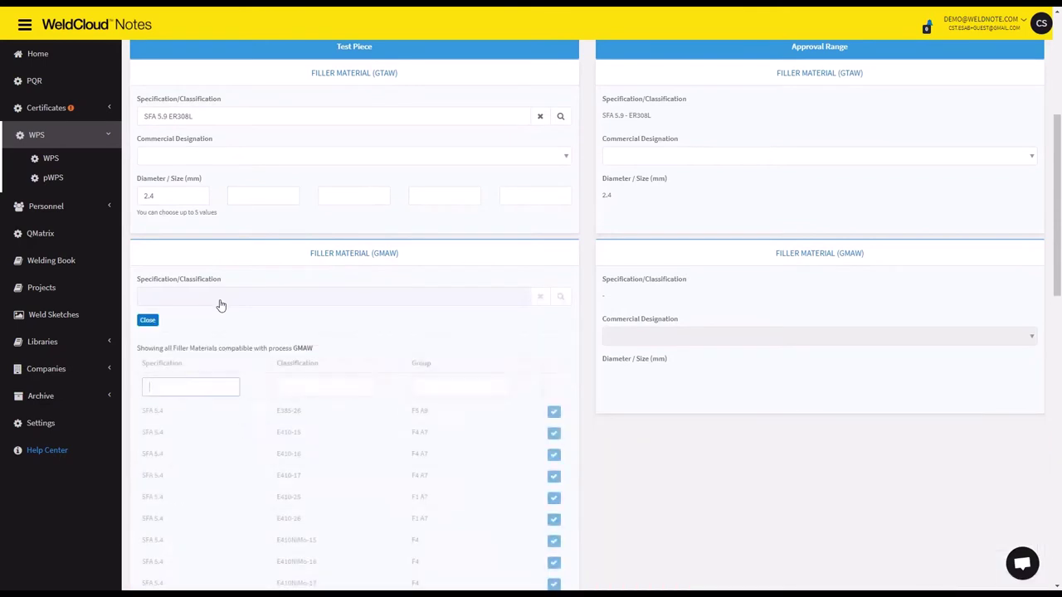
{"action": "left_click", "coordinate": [320, 386]}
{"action": "type", "text": "ER308"}
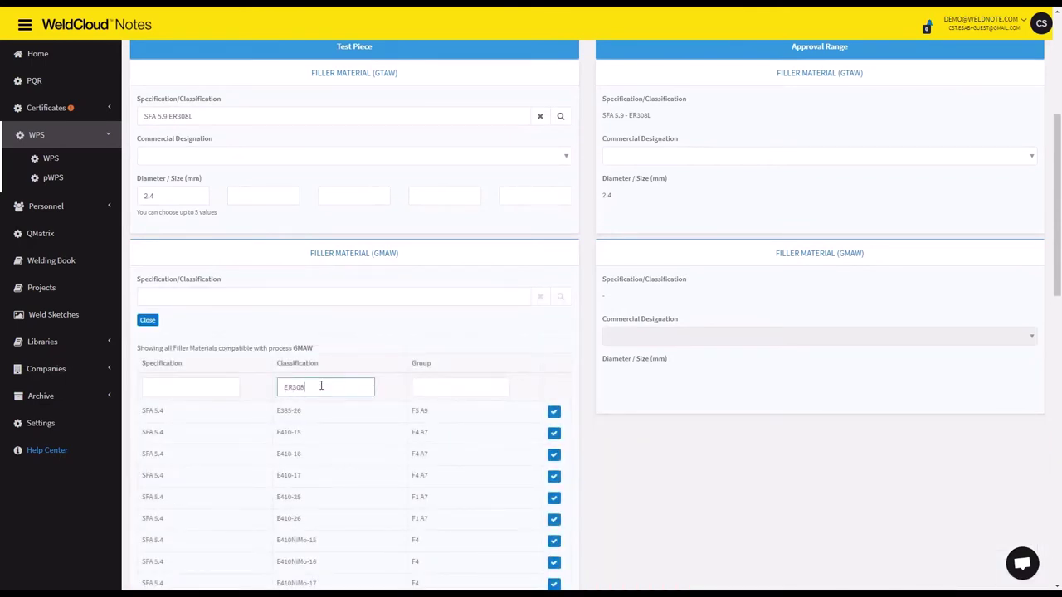
{"action": "type", "text": "L"}
{"action": "left_click", "coordinate": [303, 406]}
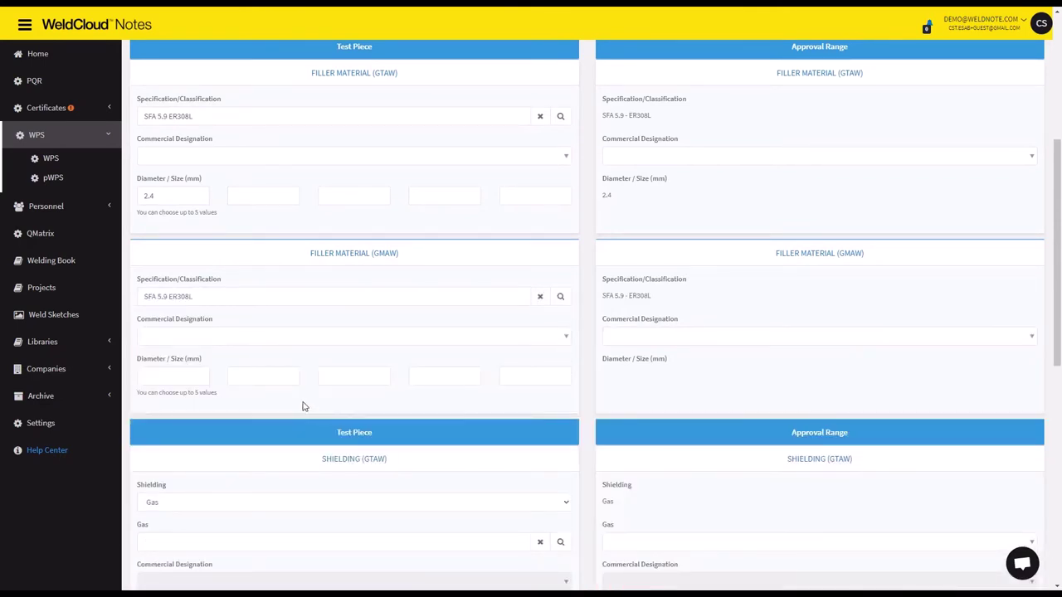
{"action": "left_click", "coordinate": [161, 375]}
Set GTAW shielding to SG-A Argon, ARCAL 1, 100% Ar at 12-15 flow.
{"action": "scroll", "coordinate": [403, 451], "scroll_direction": "down", "scroll_amount": 2}
{"action": "left_click", "coordinate": [324, 369]}
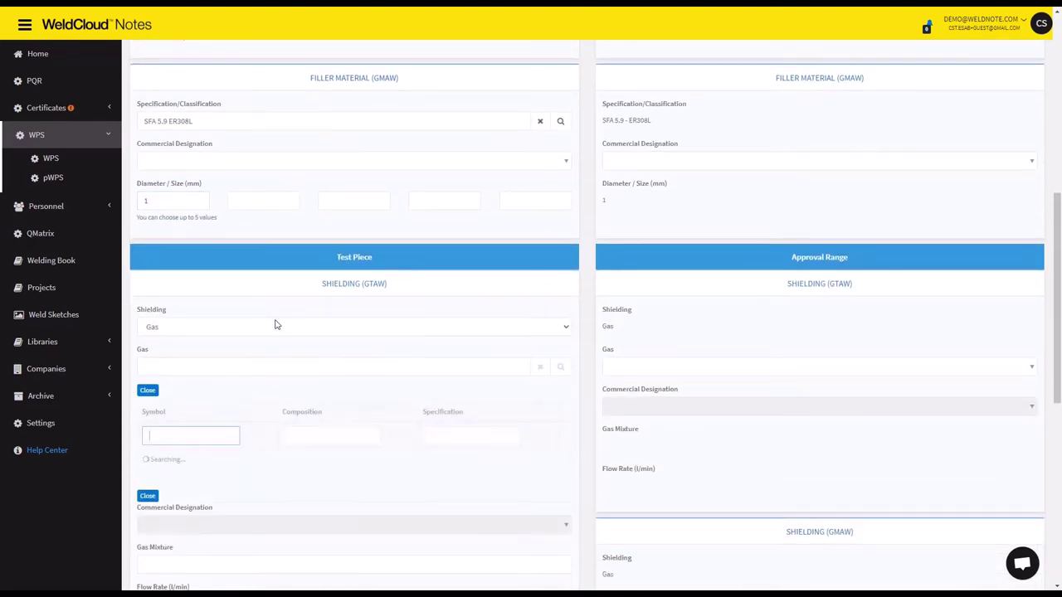
{"action": "scroll", "coordinate": [260, 334], "scroll_direction": "down", "scroll_amount": 1}
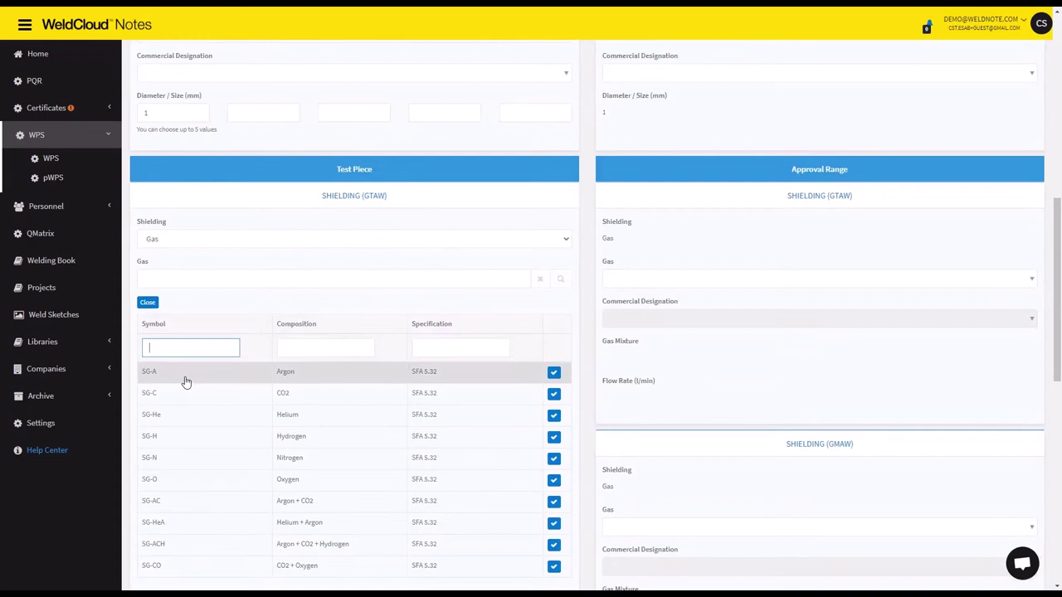
{"action": "double_click", "coordinate": [186, 382]}
{"action": "left_click", "coordinate": [223, 321]}
{"action": "left_click", "coordinate": [233, 318]}
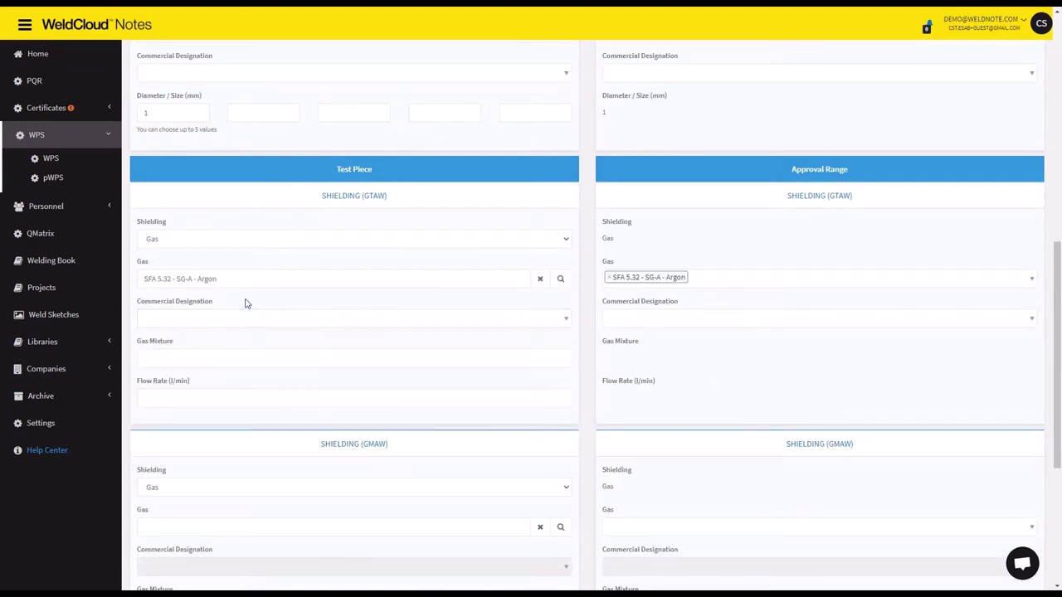
{"action": "left_click", "coordinate": [237, 315]}
{"action": "left_click", "coordinate": [220, 356]}
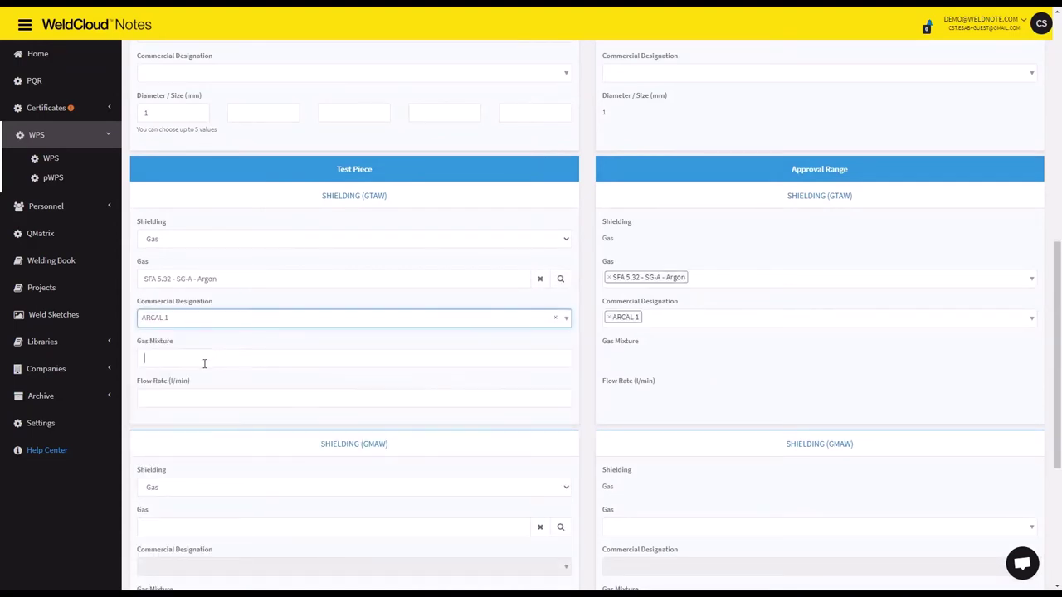
{"action": "left_click", "coordinate": [204, 363]}
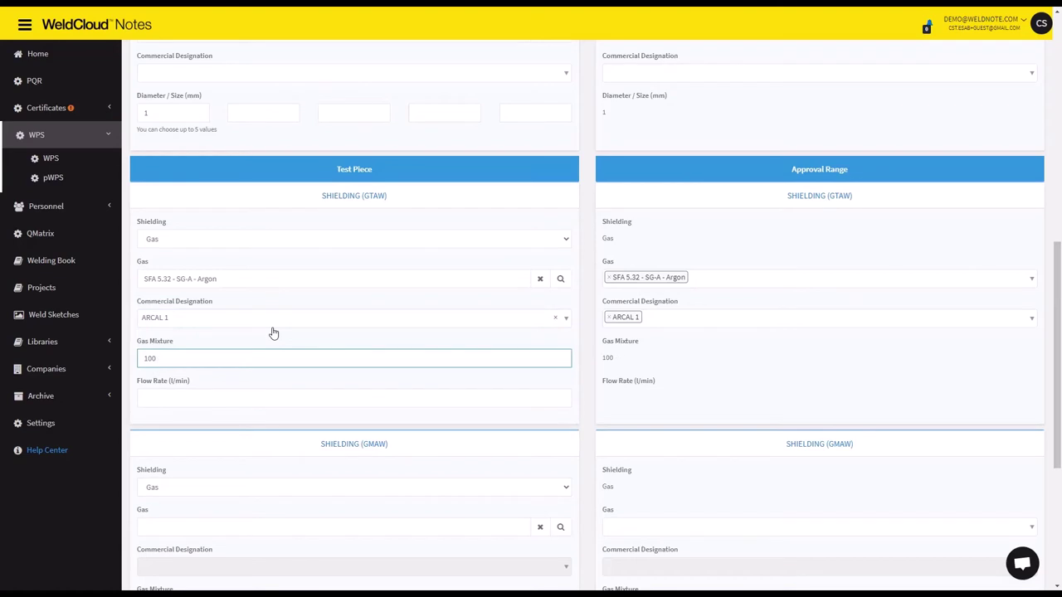
{"action": "scroll", "coordinate": [330, 341], "scroll_direction": "down", "scroll_amount": 2}
{"action": "left_click", "coordinate": [191, 224]}
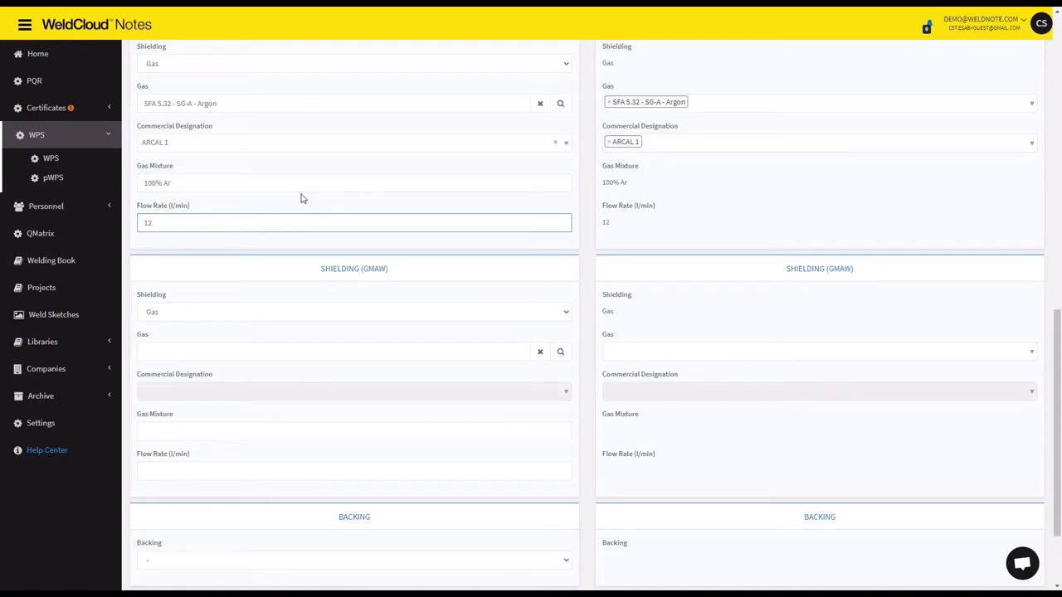
{"action": "scroll", "coordinate": [365, 303], "scroll_direction": "down", "scroll_amount": 1}
Set GMAW shielding to SG-AC Argon + CO2, Air liquid, 75-25 at 18, and backing None.
{"action": "left_click", "coordinate": [362, 298]}
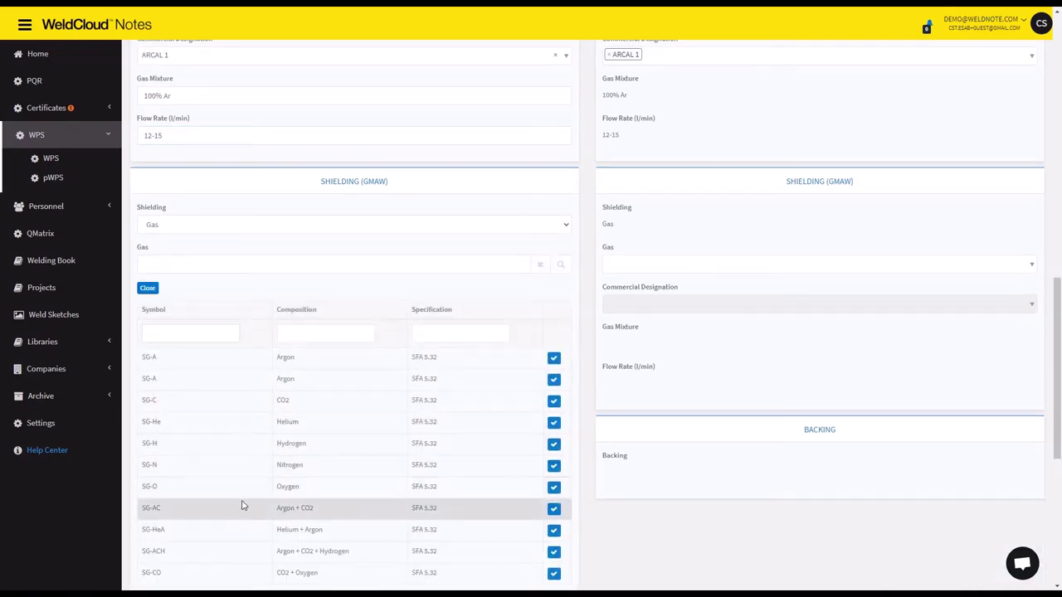
{"action": "left_click", "coordinate": [242, 507]}
{"action": "left_click", "coordinate": [204, 308]}
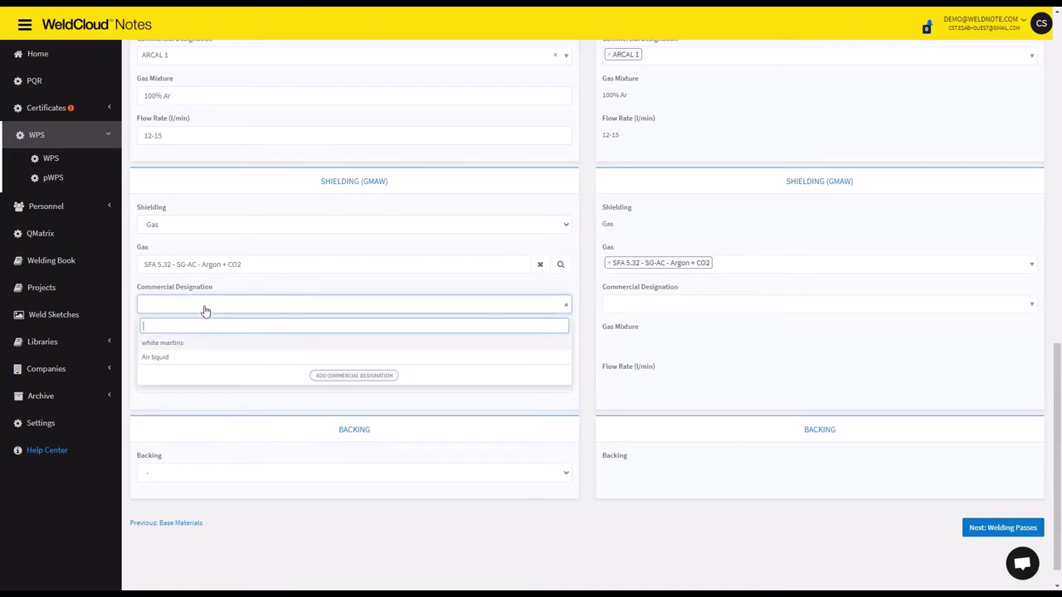
{"action": "left_click", "coordinate": [219, 359]}
{"action": "left_click", "coordinate": [224, 379]}
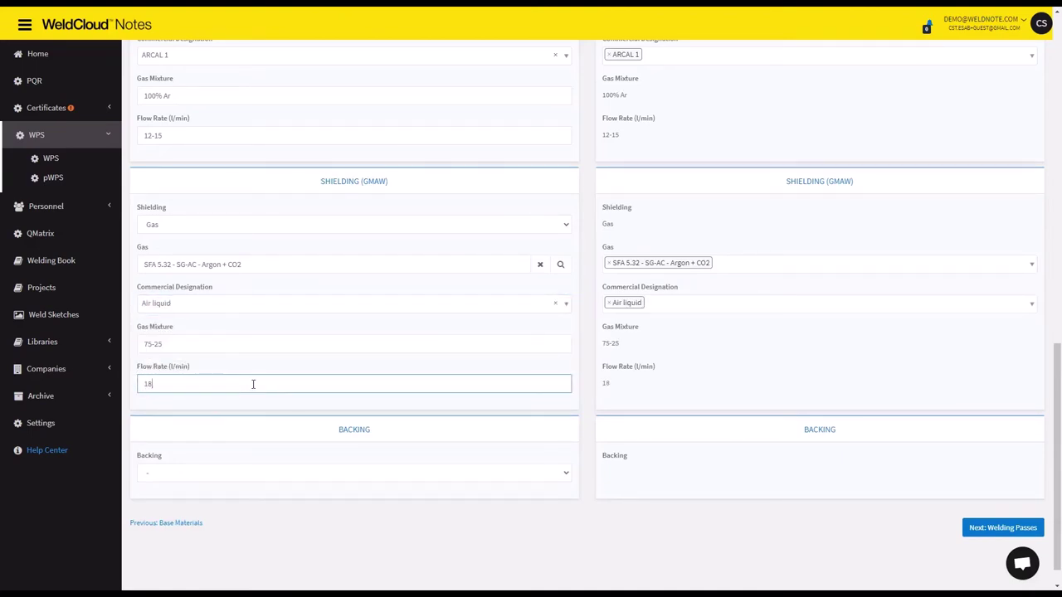
{"action": "type", "text": "18"}
{"action": "left_click", "coordinate": [221, 474]}
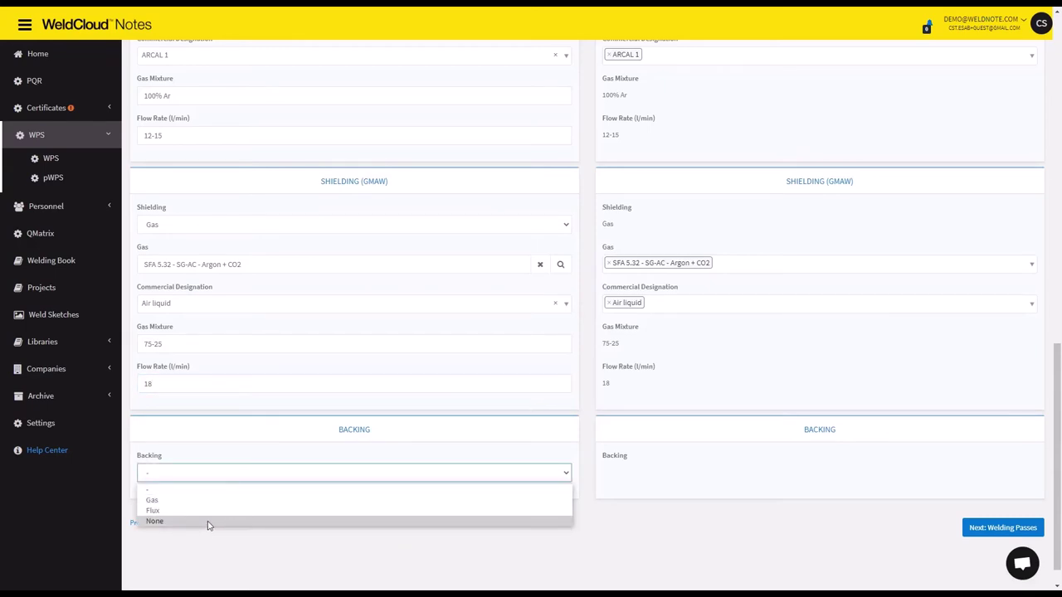
{"action": "left_click", "coordinate": [208, 521]}
{"action": "left_click", "coordinate": [977, 535]}
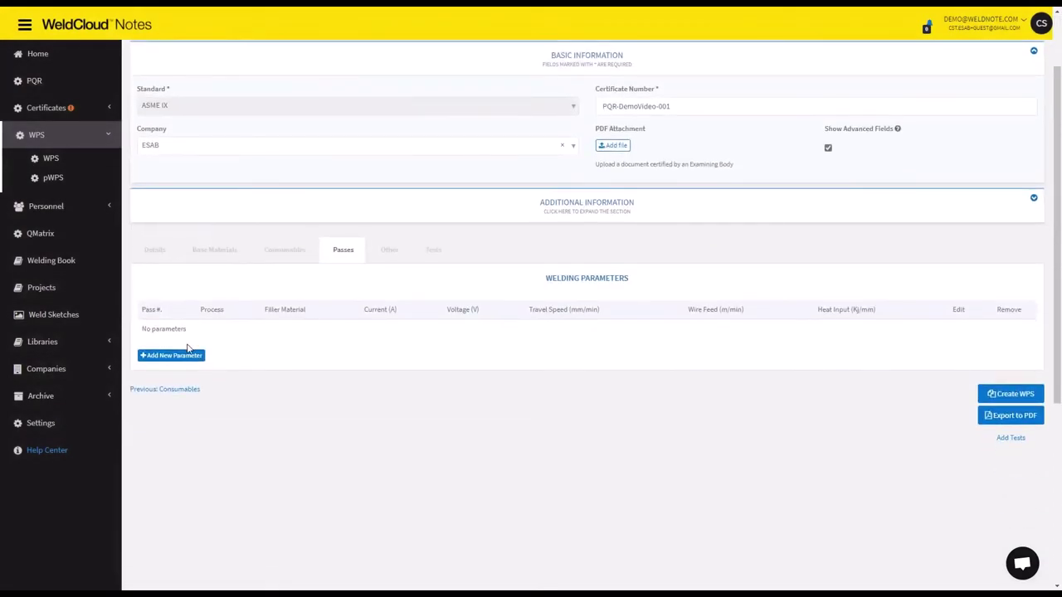
Add a GTAW welding pass with current 100–120 A and voltage 12–15 V.
{"action": "left_click", "coordinate": [171, 355]}
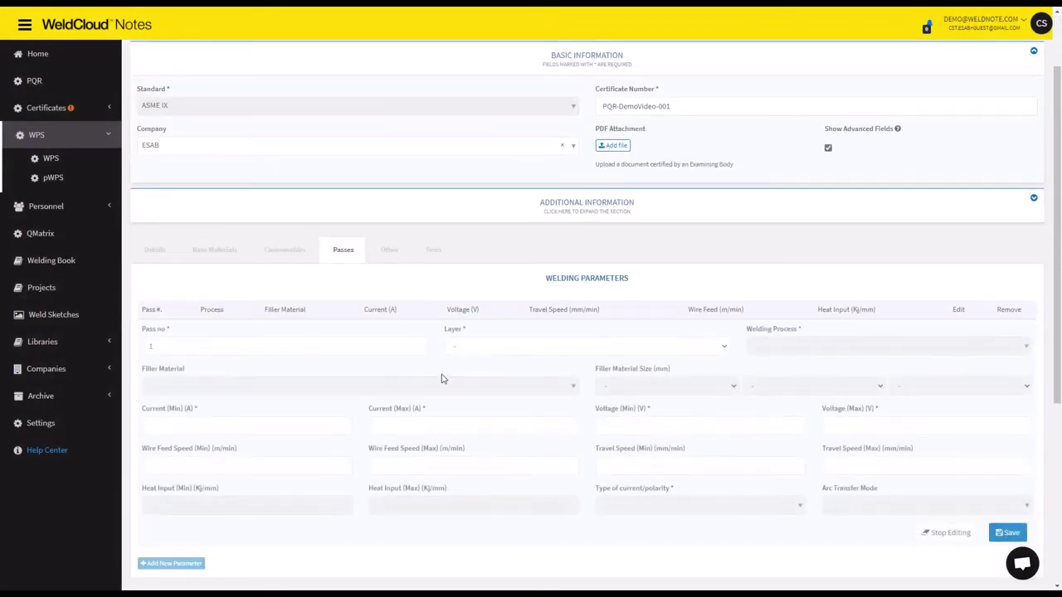
{"action": "left_click", "coordinate": [477, 346]}
{"action": "left_click", "coordinate": [478, 375]}
{"action": "left_click", "coordinate": [245, 423]}
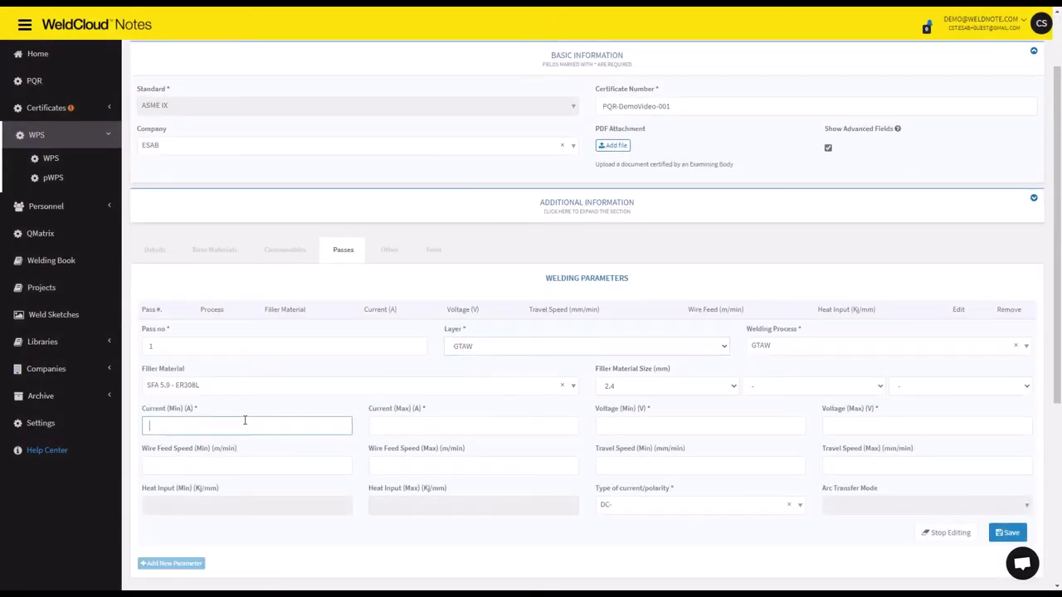
{"action": "type", "text": "100"}
{"action": "key", "text": "Tab"}
{"action": "type", "text": "120"}
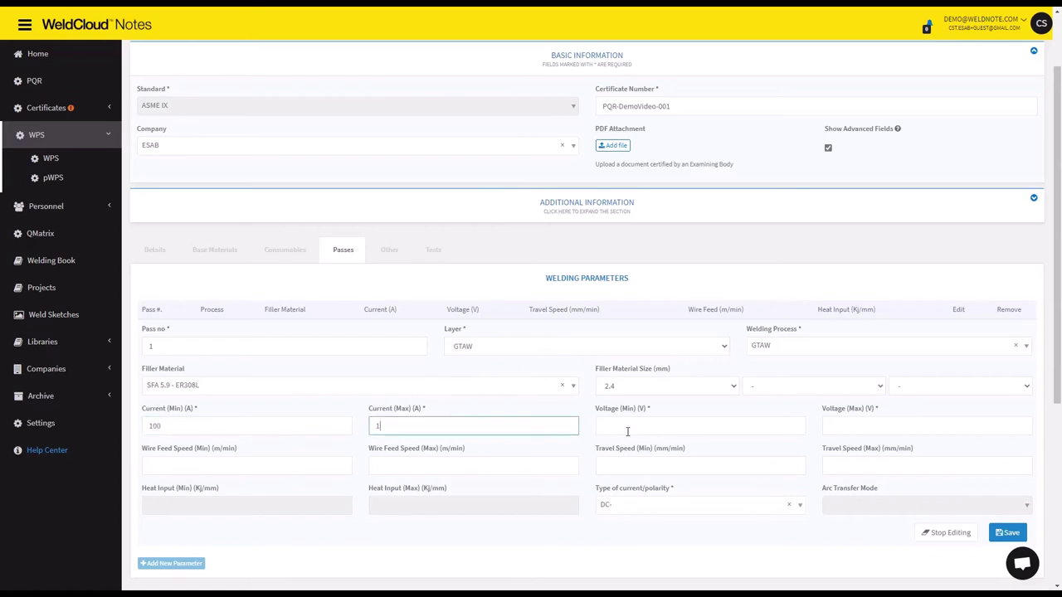
{"action": "key", "text": "Tab"}
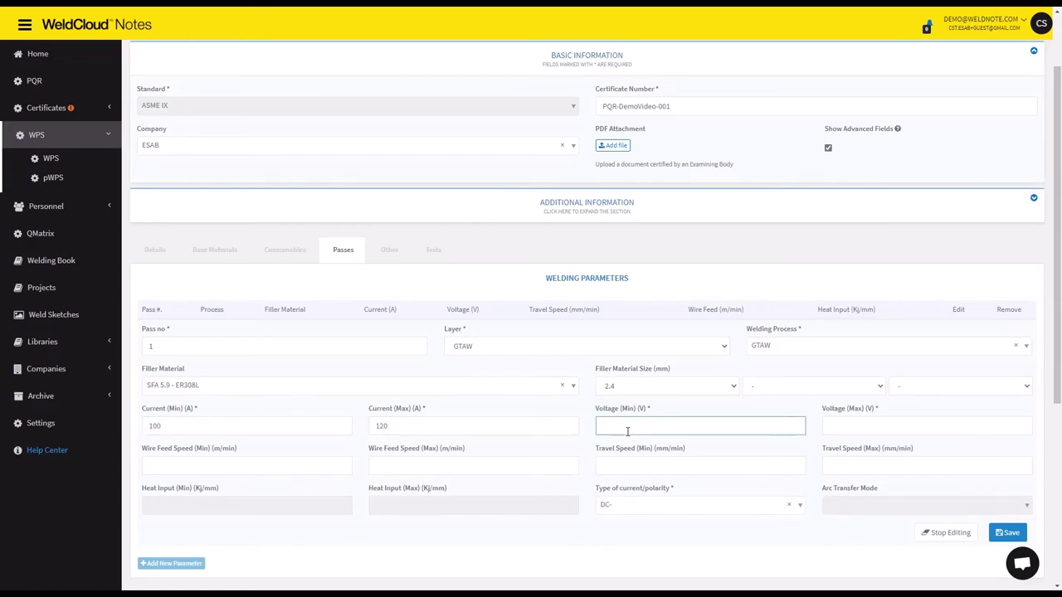
{"action": "type", "text": "12"}
{"action": "key", "text": "Tab"}
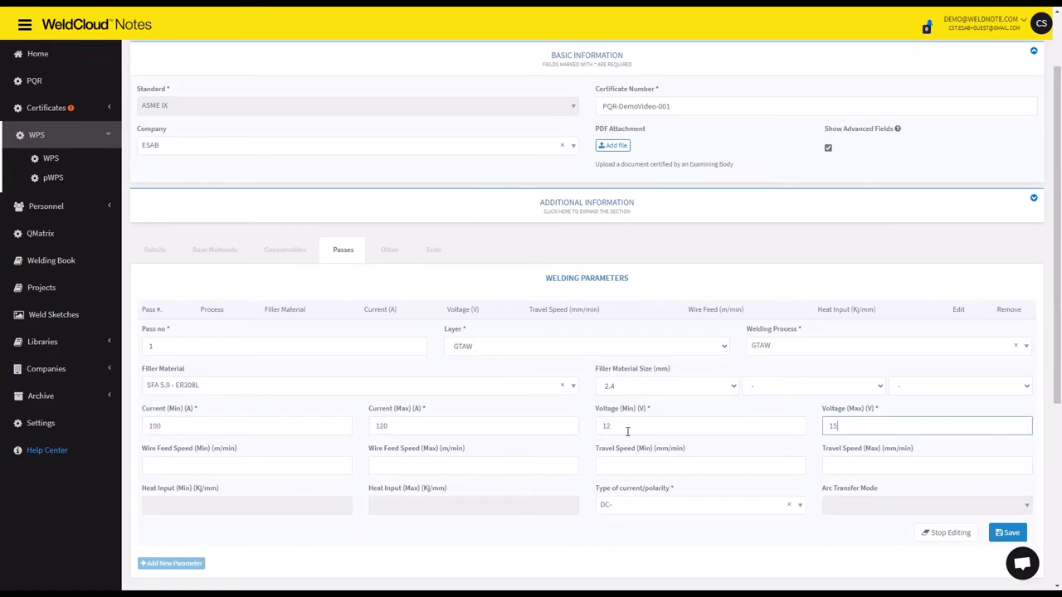
Set pass 1 travel speed to 90–100 mm/min and save the pass.
{"action": "left_click", "coordinate": [639, 466]}
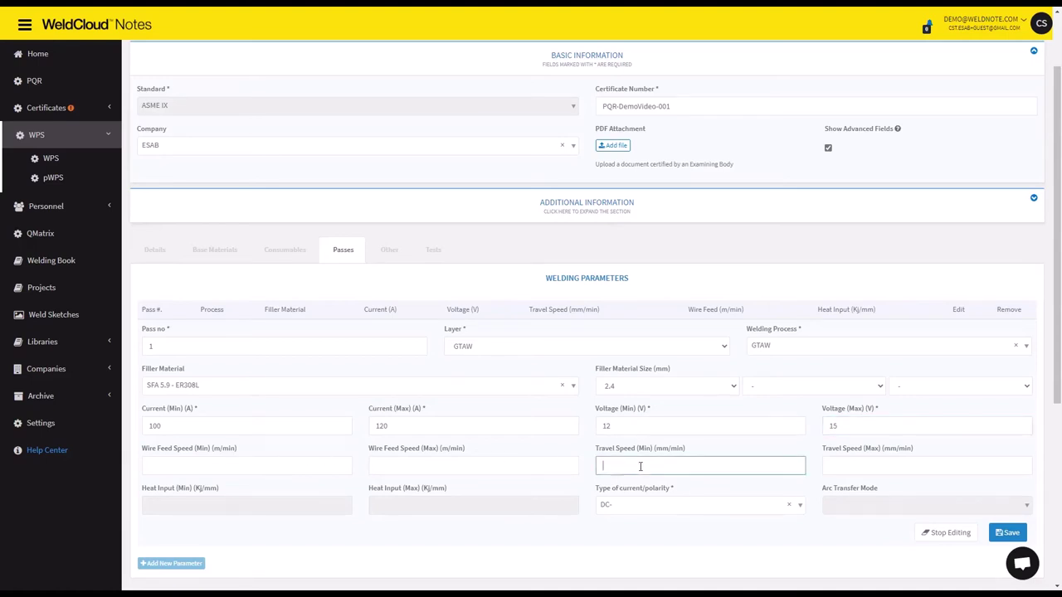
{"action": "type", "text": "100"}
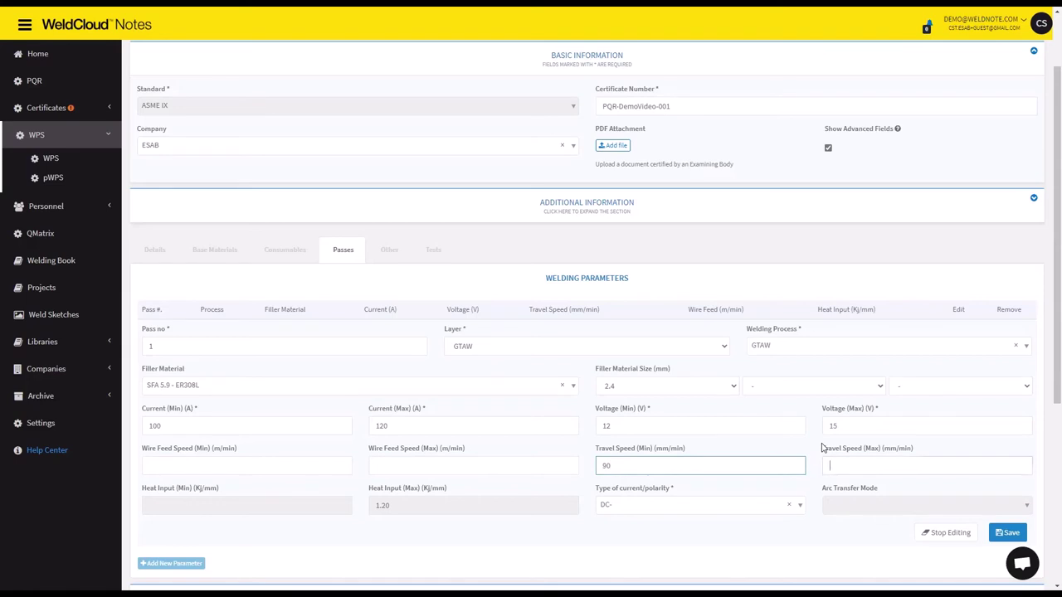
{"action": "type", "text": "100"}
{"action": "scroll", "coordinate": [962, 415], "scroll_direction": "down", "scroll_amount": 1}
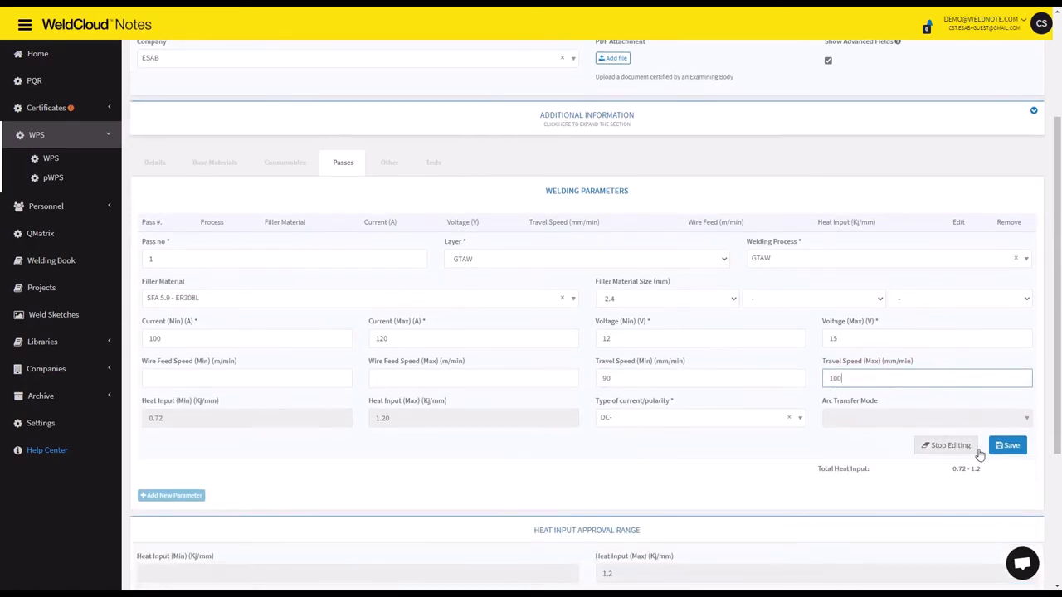
{"action": "left_click", "coordinate": [1011, 445]}
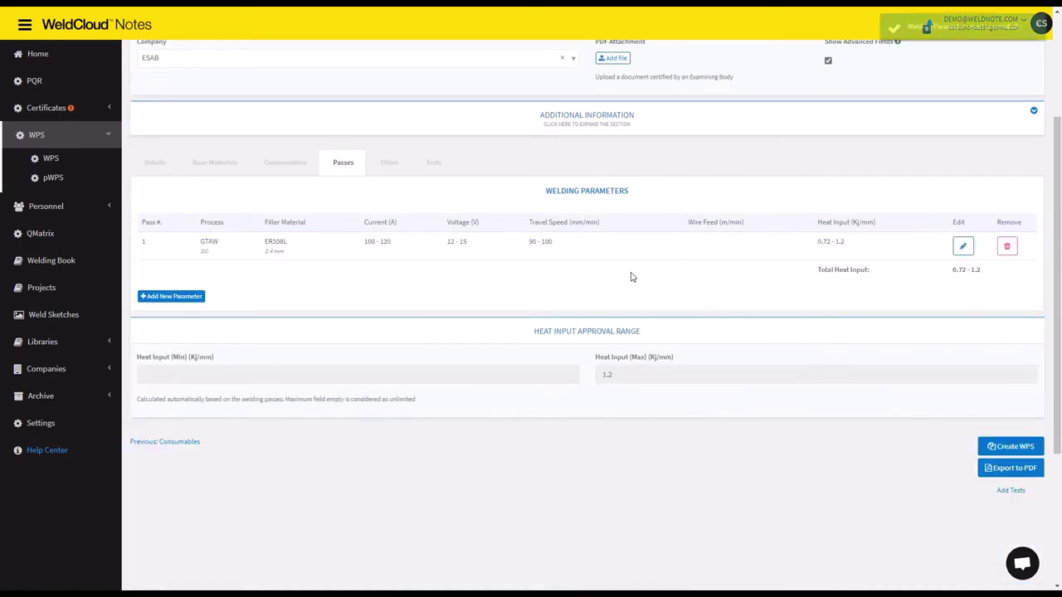
Add pass 2 as a GMAW layer with current 150–200 A.
{"action": "left_click", "coordinate": [199, 296]}
{"action": "left_click", "coordinate": [488, 290]}
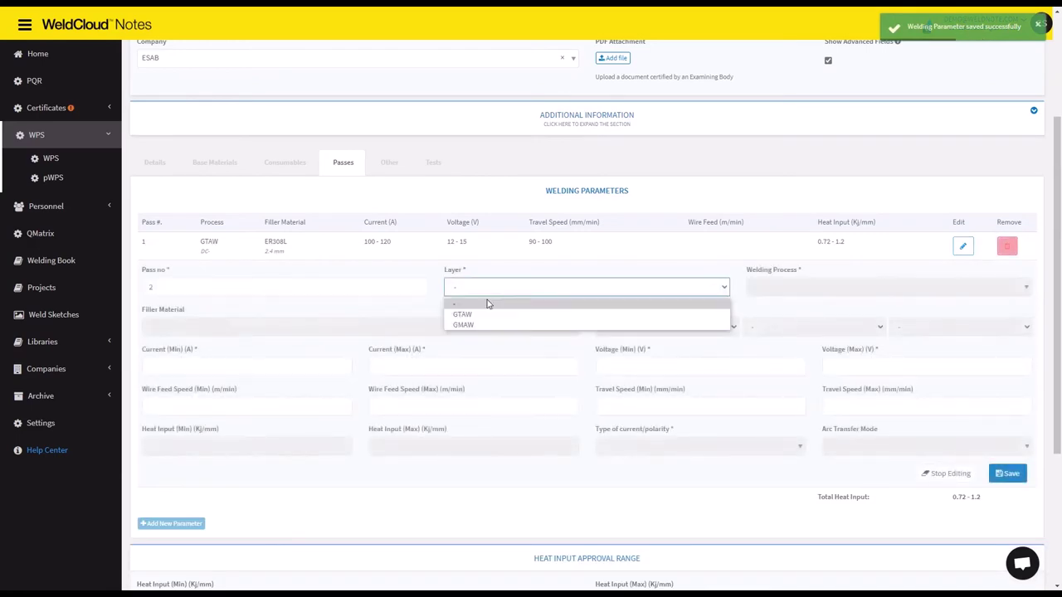
{"action": "left_click", "coordinate": [466, 324]}
{"action": "left_click", "coordinate": [278, 373]}
{"action": "type", "text": "150"}
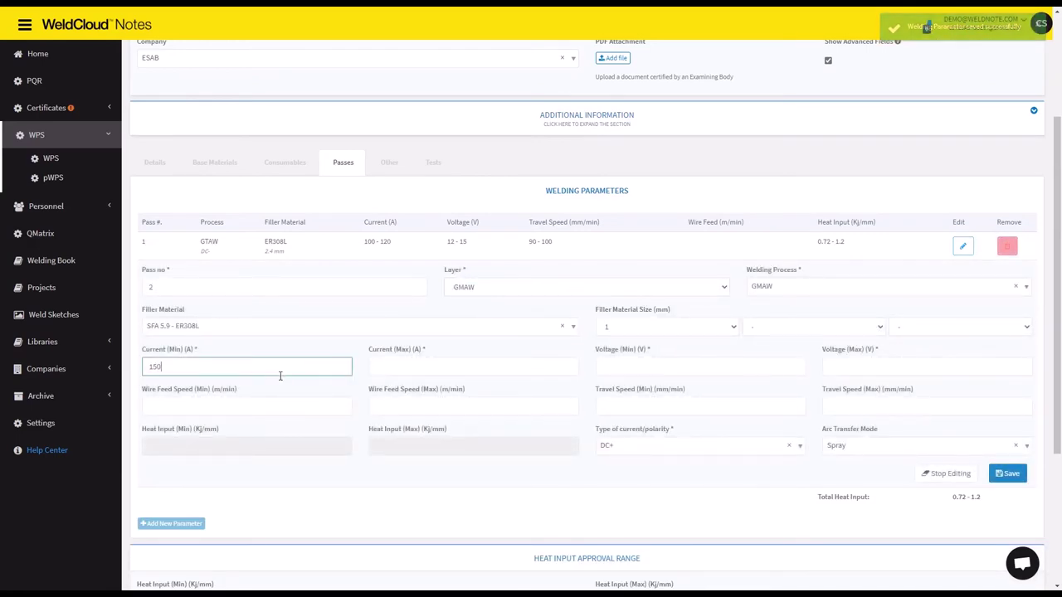
{"action": "key", "text": "Tab"}
{"action": "type", "text": "200"}
Give pass 2 voltage 14–18 V and travel speed 150–200 mm/min, then save it.
{"action": "key", "text": "Tab"}
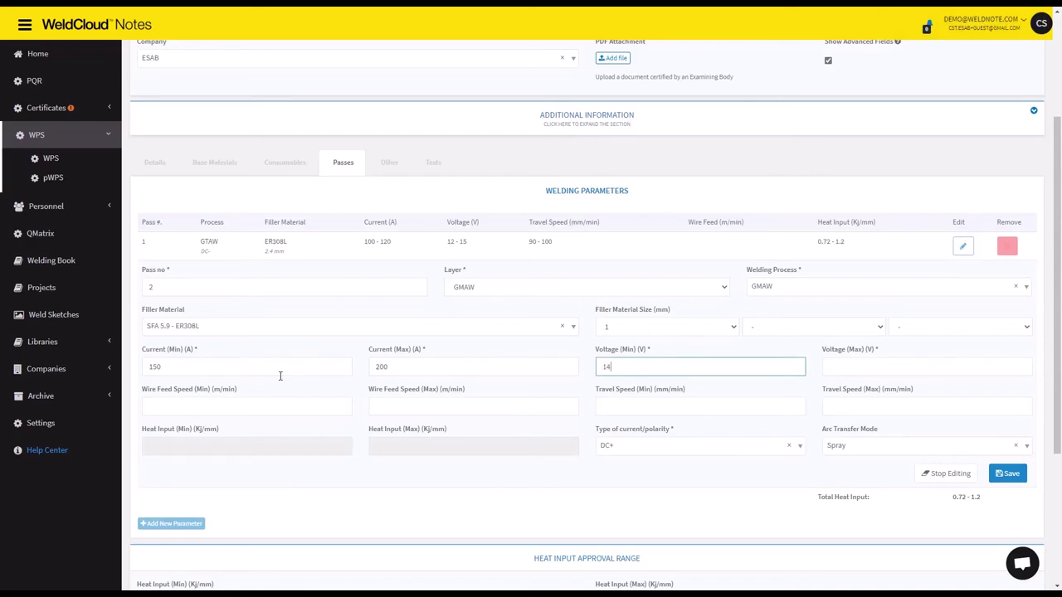
{"action": "key", "text": "Tab"}
{"action": "type", "text": "18"}
{"action": "key", "text": "Tab"}
{"action": "key", "text": "Tab"}
{"action": "key", "text": "Tab"}
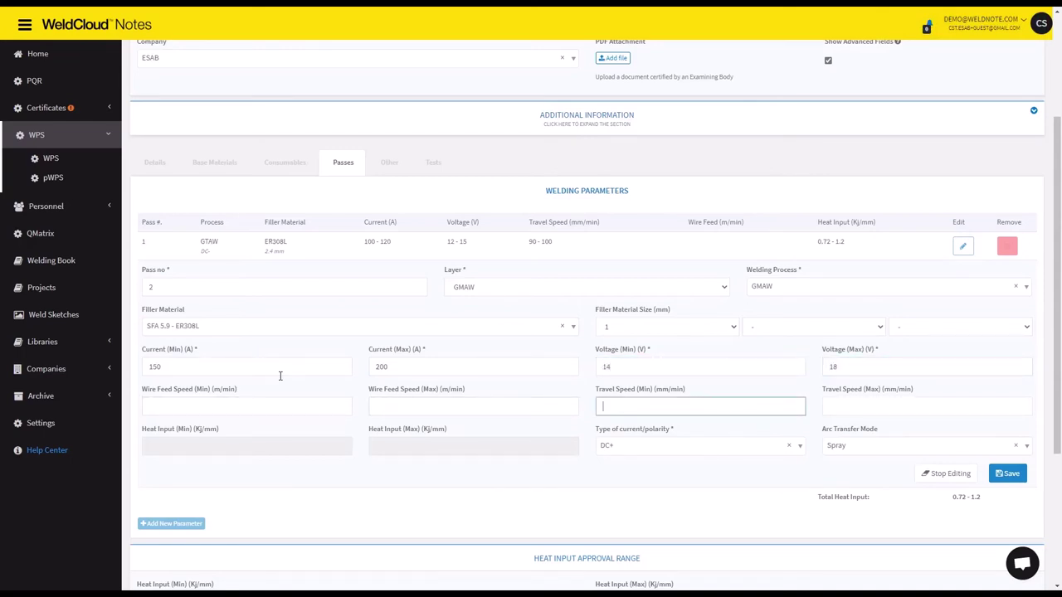
{"action": "type", "text": "150"}
{"action": "key", "text": "Tab"}
{"action": "type", "text": "200"}
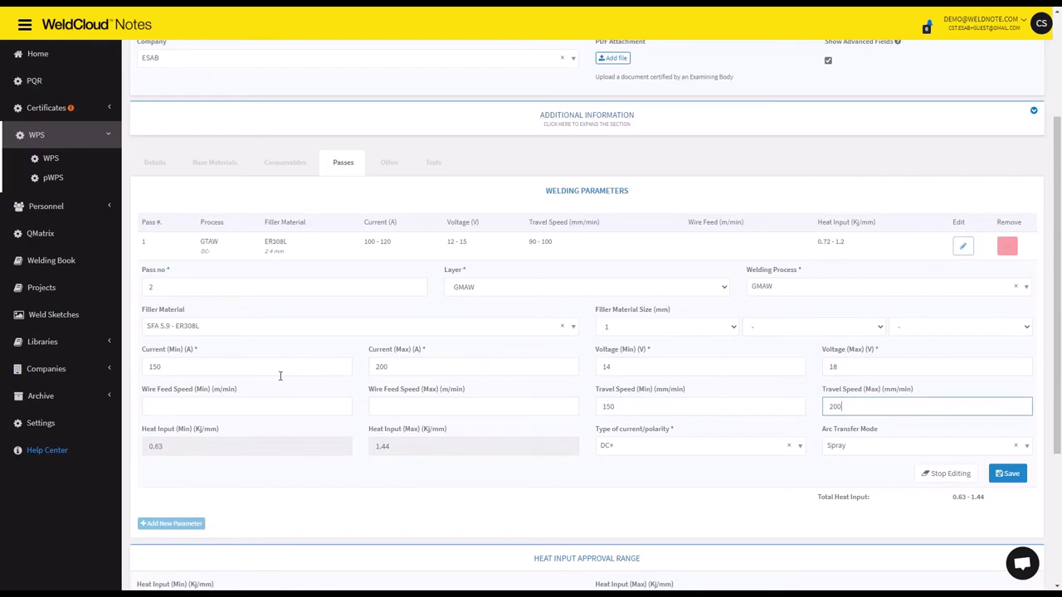
{"action": "left_click", "coordinate": [1012, 473]}
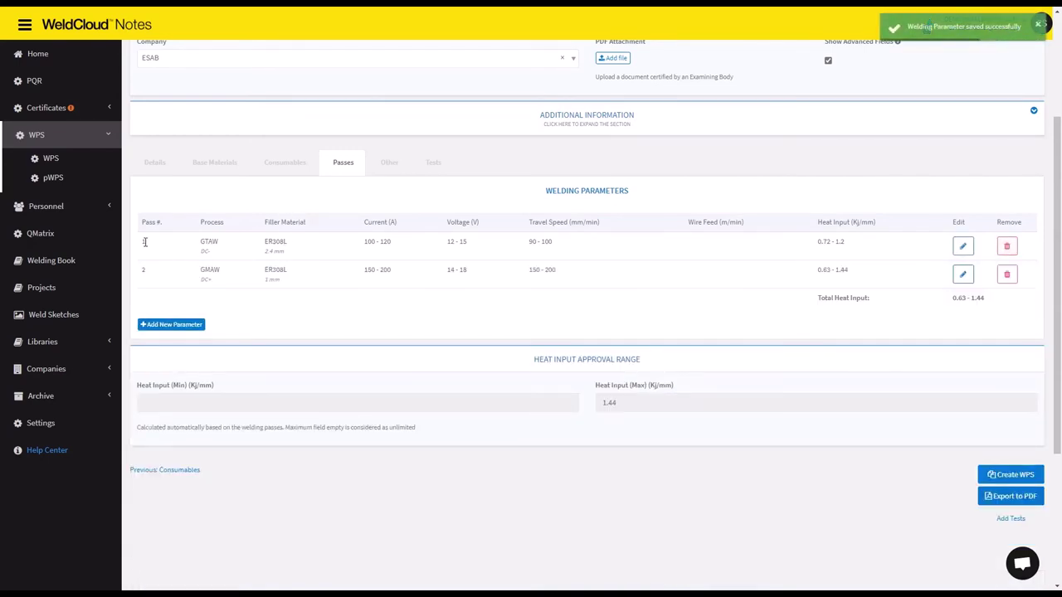
{"action": "left_click_drag", "start_coordinate": [145, 242], "coordinate": [160, 252]}
{"action": "left_click", "coordinate": [174, 242]}
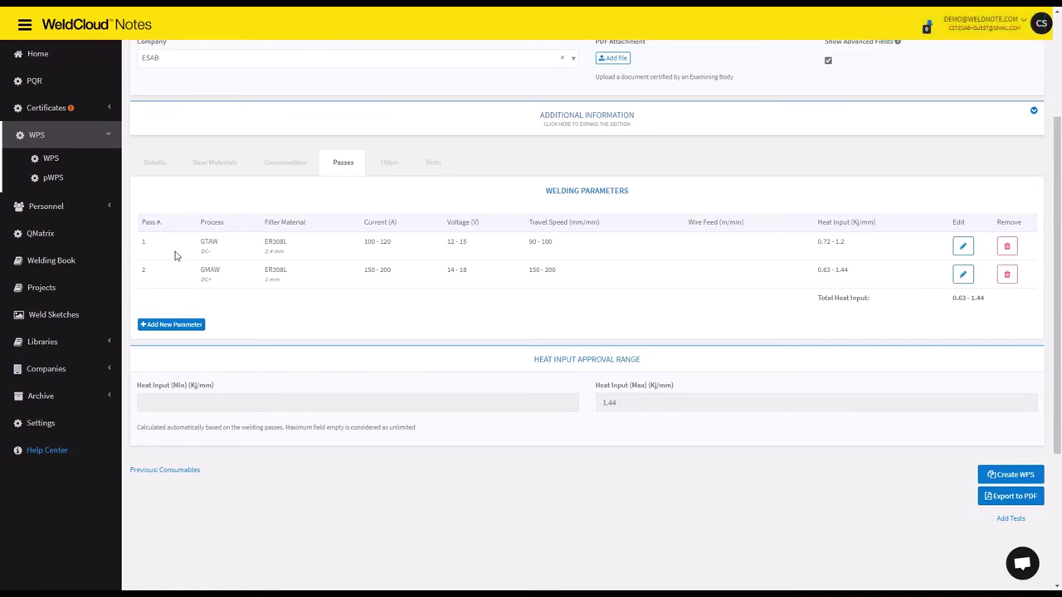
Review the PQR's Other details, expanding and collapsing Additional Information.
{"action": "left_click", "coordinate": [389, 163]}
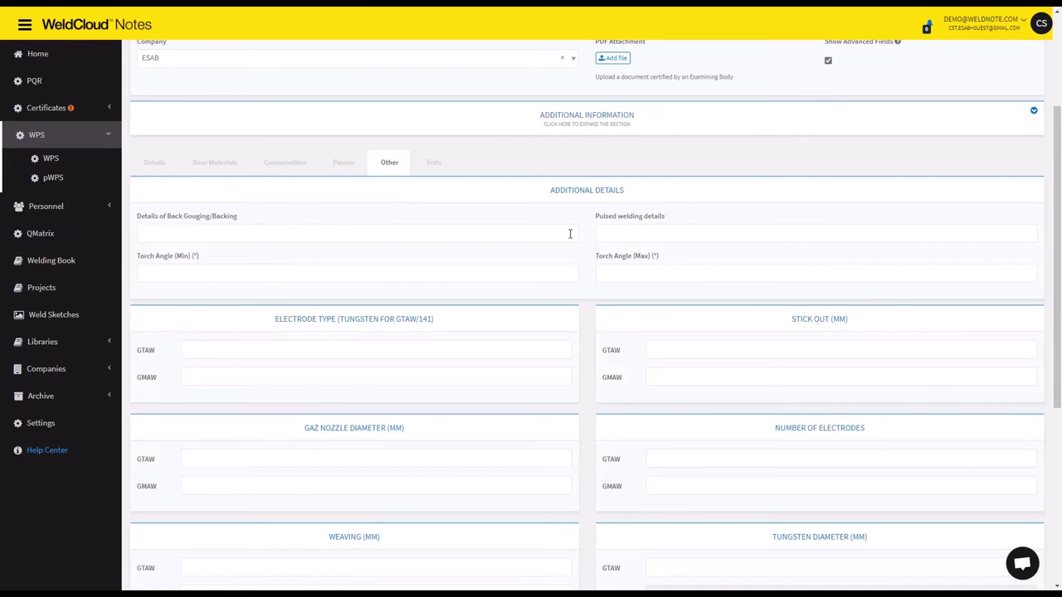
{"action": "scroll", "coordinate": [616, 241], "scroll_direction": "down", "scroll_amount": 4}
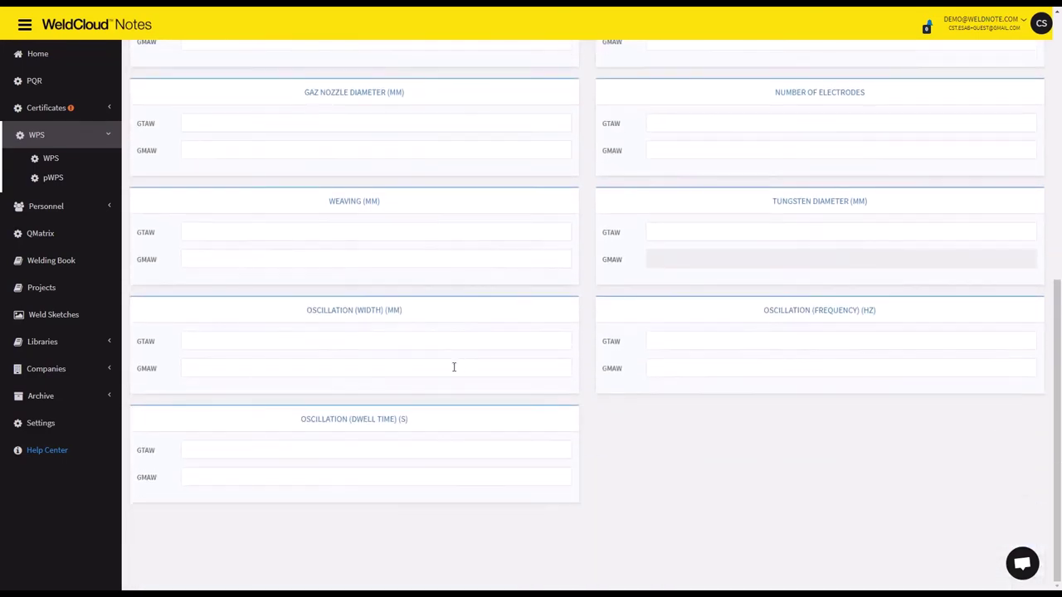
{"action": "scroll", "coordinate": [336, 294], "scroll_direction": "up", "scroll_amount": 1}
{"action": "scroll", "coordinate": [742, 287], "scroll_direction": "up", "scroll_amount": 1}
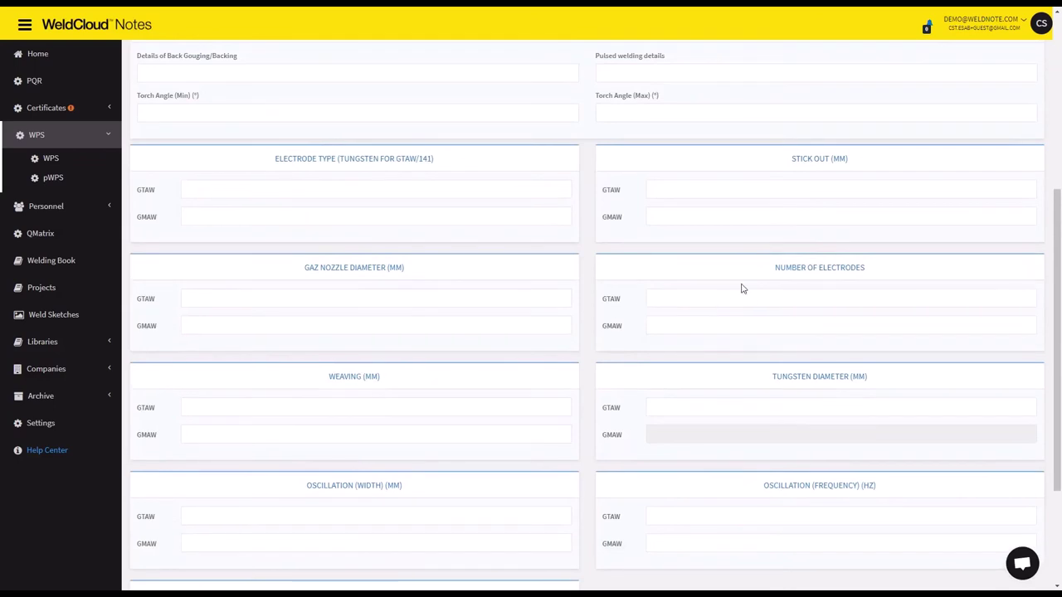
{"action": "scroll", "coordinate": [788, 291], "scroll_direction": "up", "scroll_amount": 1}
{"action": "scroll", "coordinate": [592, 268], "scroll_direction": "up", "scroll_amount": 1}
{"action": "scroll", "coordinate": [516, 256], "scroll_direction": "up", "scroll_amount": 2}
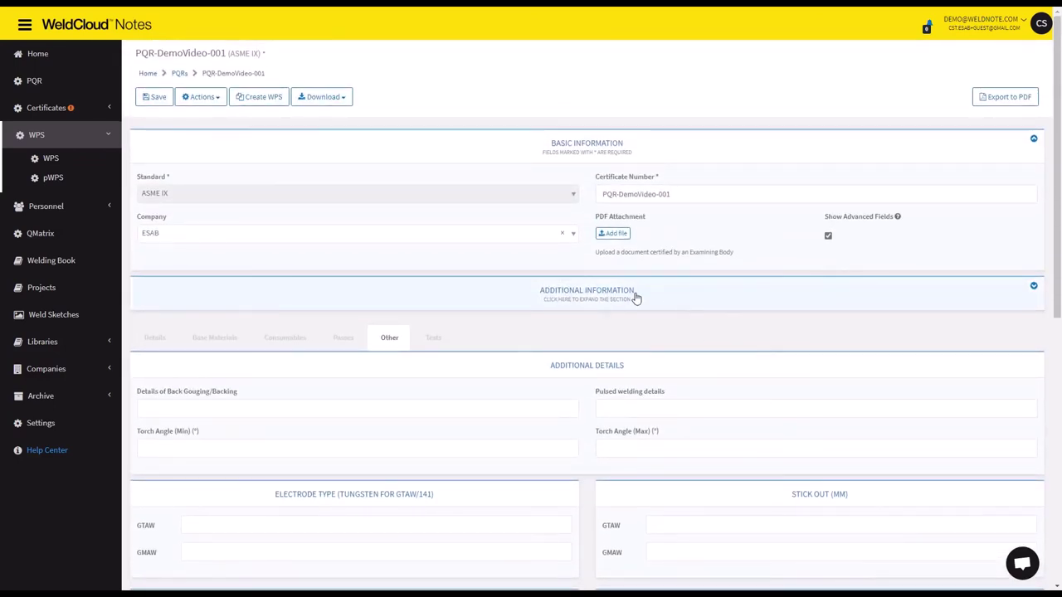
{"action": "left_click", "coordinate": [628, 299]}
{"action": "scroll", "coordinate": [630, 295], "scroll_direction": "down", "scroll_amount": 1}
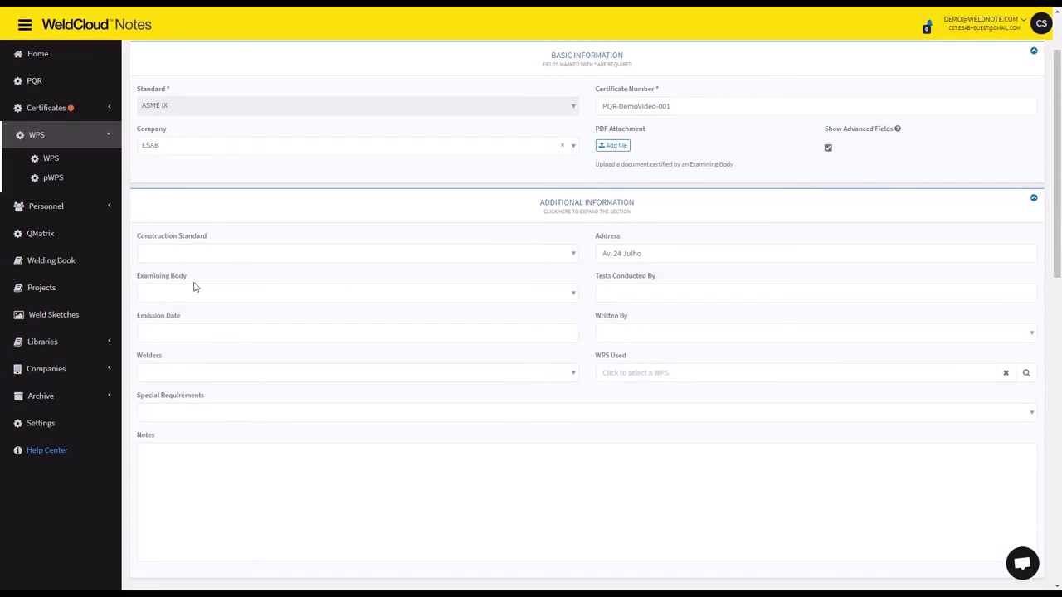
{"action": "left_click", "coordinate": [481, 205]}
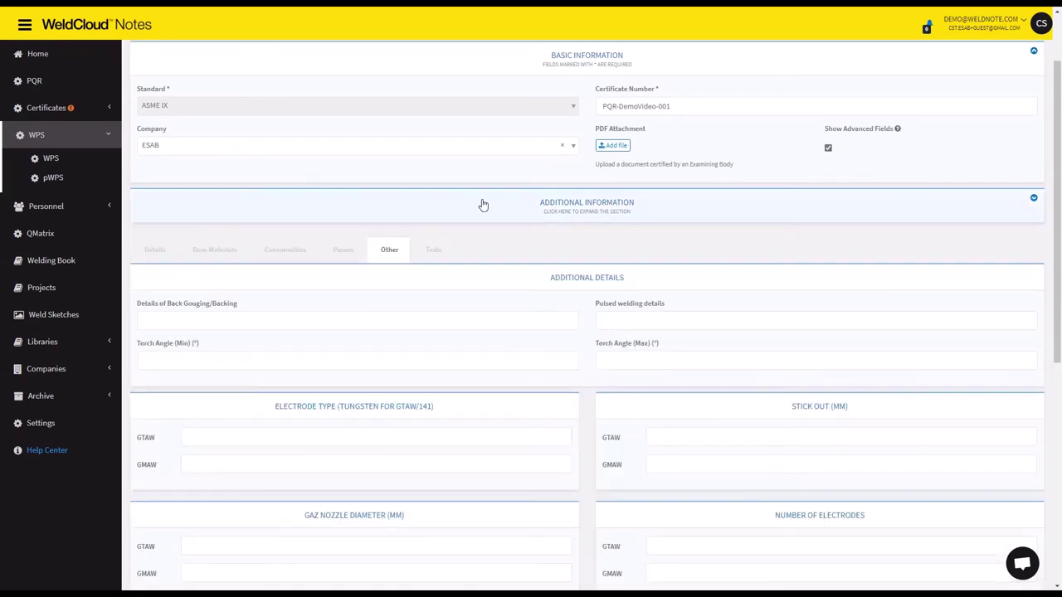
Show the Tests section and browse the non-destructive, tensile, bend, macroscopic and impact tests.
{"action": "left_click", "coordinate": [424, 259]}
{"action": "scroll", "coordinate": [351, 242], "scroll_direction": "down", "scroll_amount": 1}
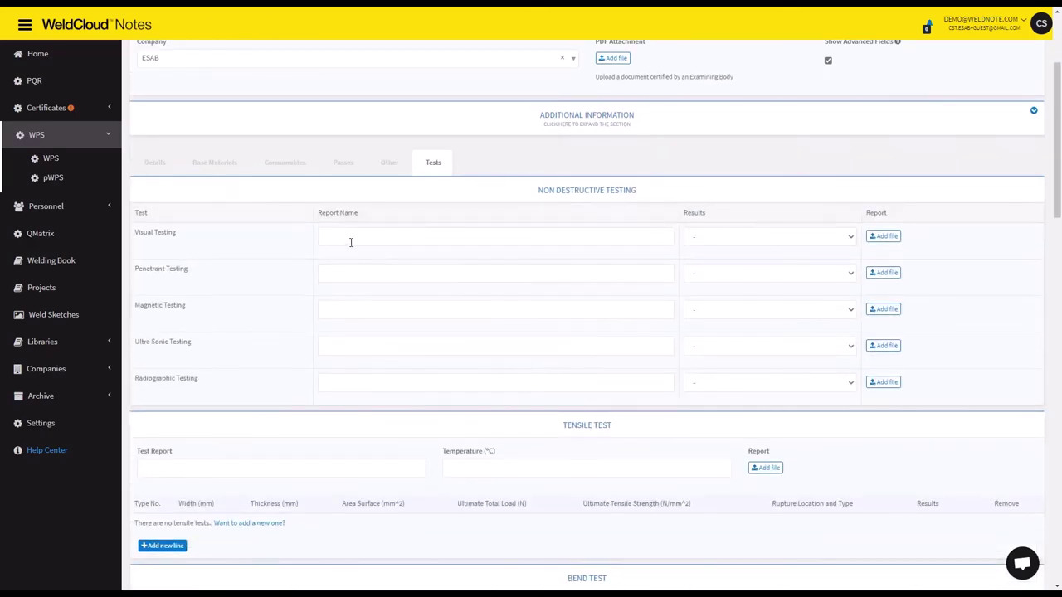
{"action": "scroll", "coordinate": [334, 265], "scroll_direction": "down", "scroll_amount": 6}
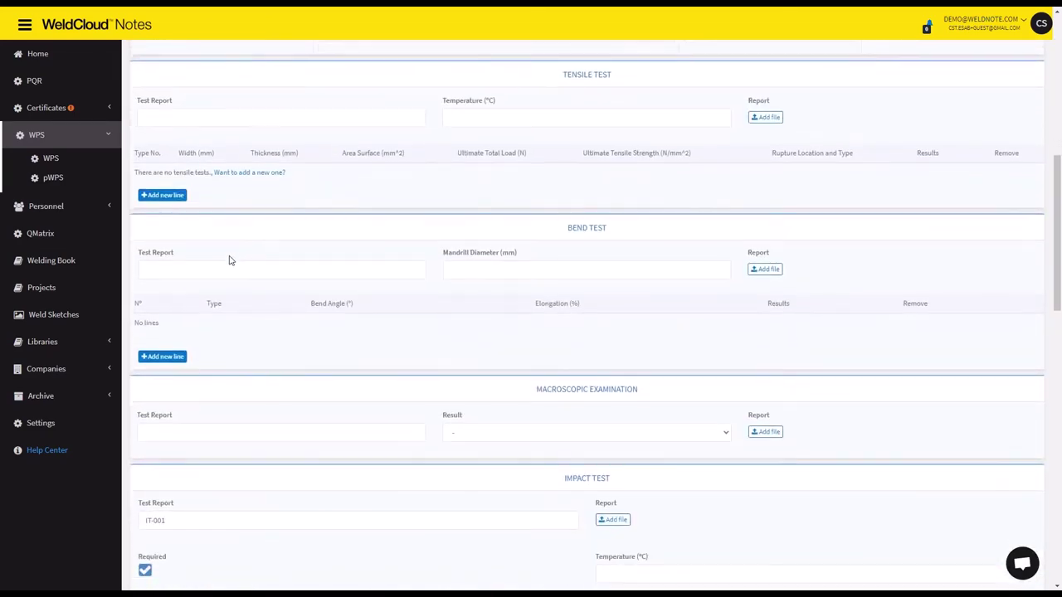
{"action": "scroll", "coordinate": [190, 330], "scroll_direction": "down", "scroll_amount": 2}
{"action": "scroll", "coordinate": [479, 373], "scroll_direction": "up", "scroll_amount": 10}
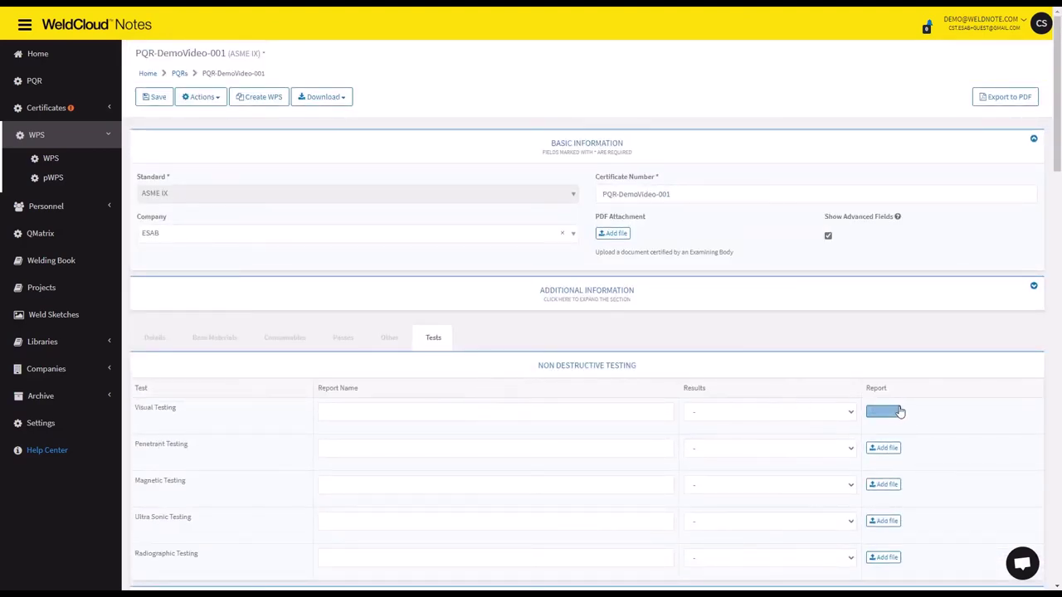
Export PQR-DemoVideo-001 to PDF and wait for the export to complete.
{"action": "left_click", "coordinate": [1008, 98]}
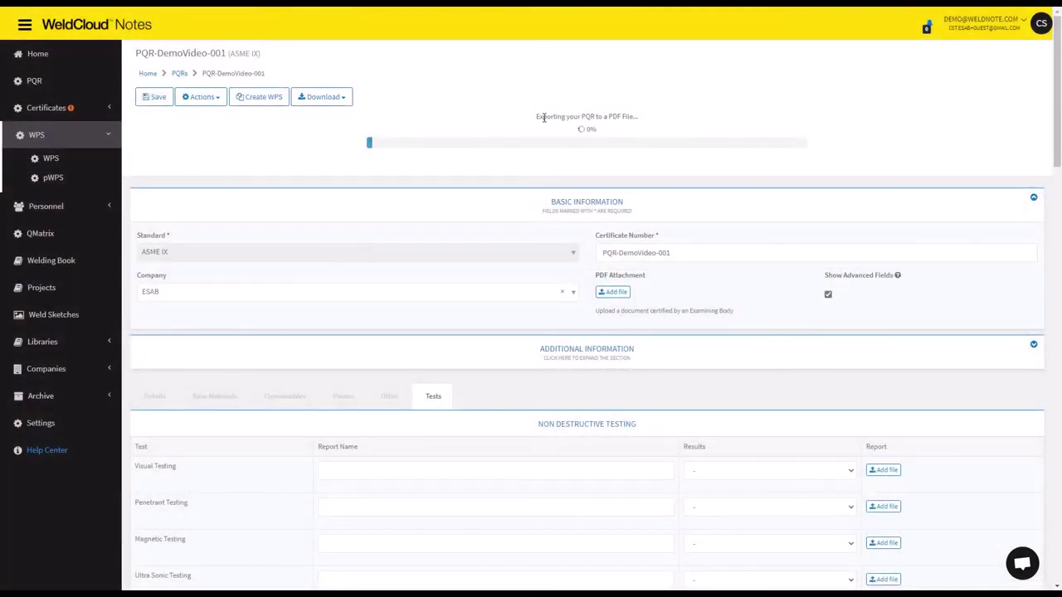
{"action": "left_click", "coordinate": [203, 98]}
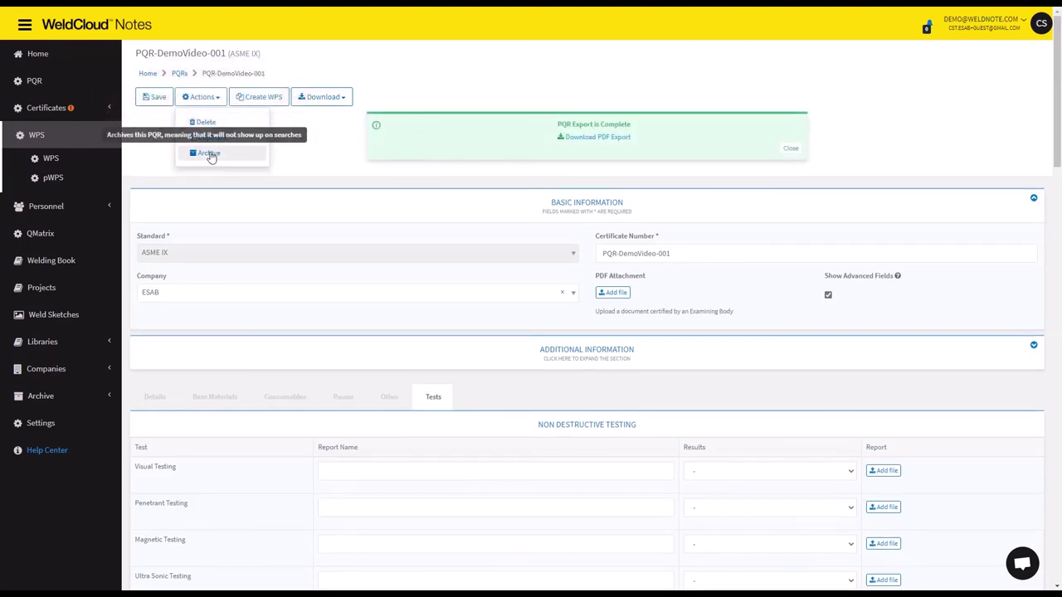
{"action": "left_click", "coordinate": [356, 172]}
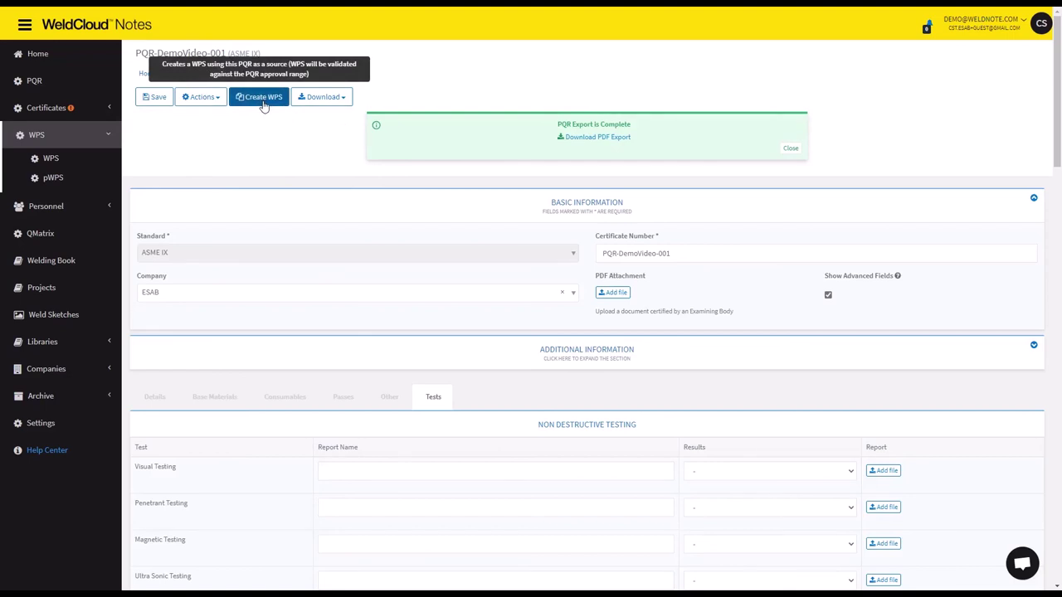
Download the PQR-DemoVideo-001 PDF and scroll through its four pages in Edge.
{"action": "left_click", "coordinate": [590, 139]}
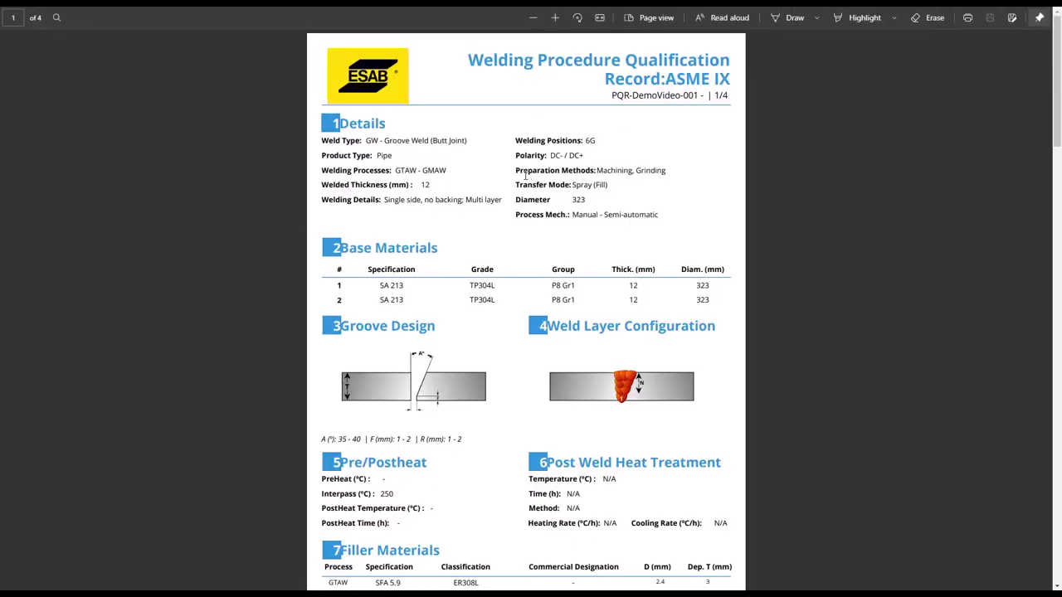
{"action": "scroll", "coordinate": [526, 175], "scroll_direction": "down", "scroll_amount": 10}
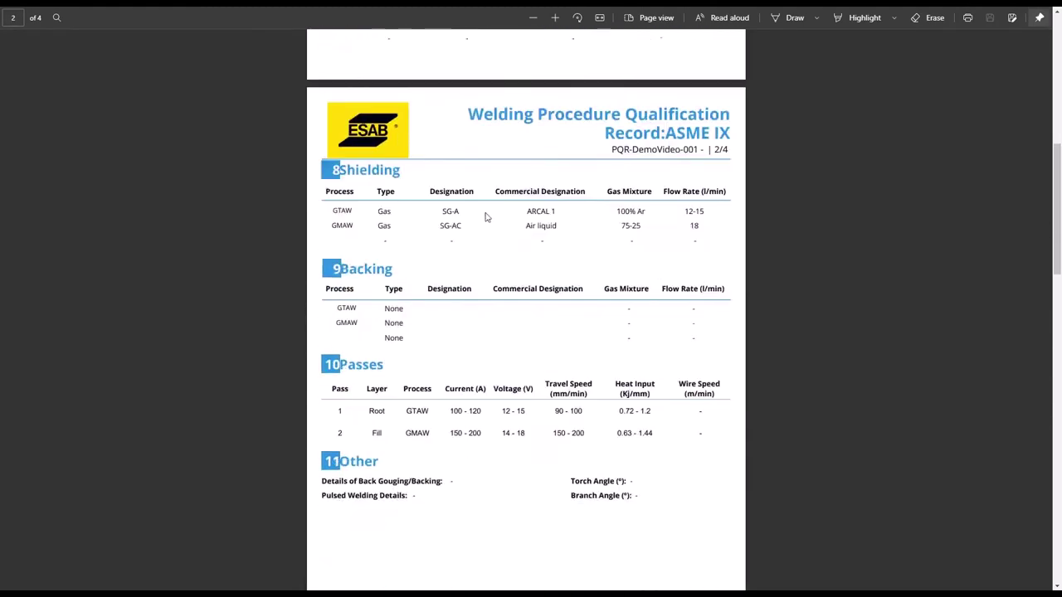
{"action": "scroll", "coordinate": [487, 217], "scroll_direction": "down", "scroll_amount": 18}
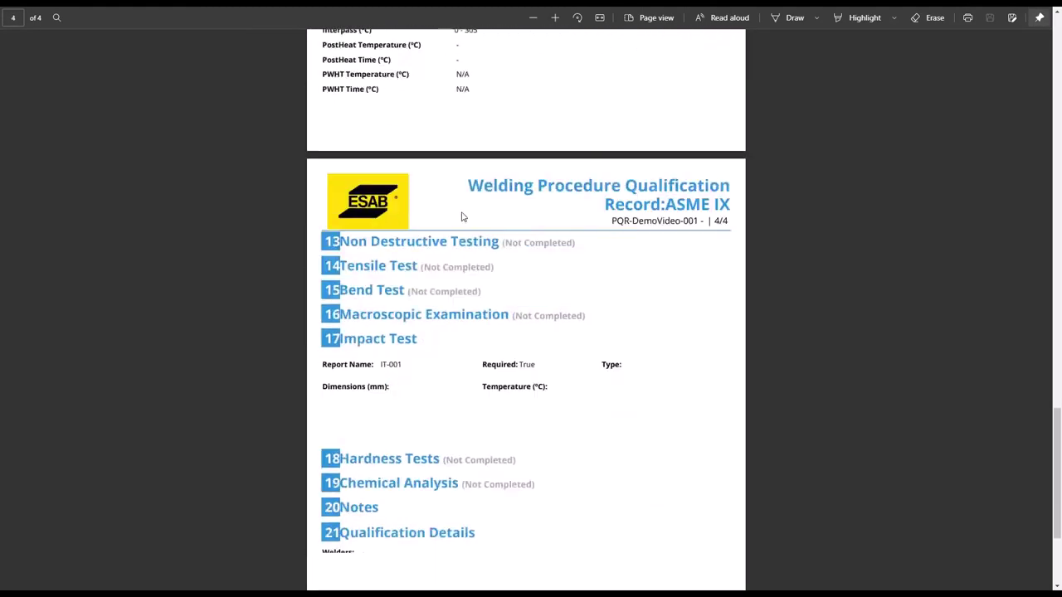
{"action": "scroll", "coordinate": [465, 220], "scroll_direction": "down", "scroll_amount": 2}
{"action": "scroll", "coordinate": [554, 426], "scroll_direction": "up", "scroll_amount": 20}
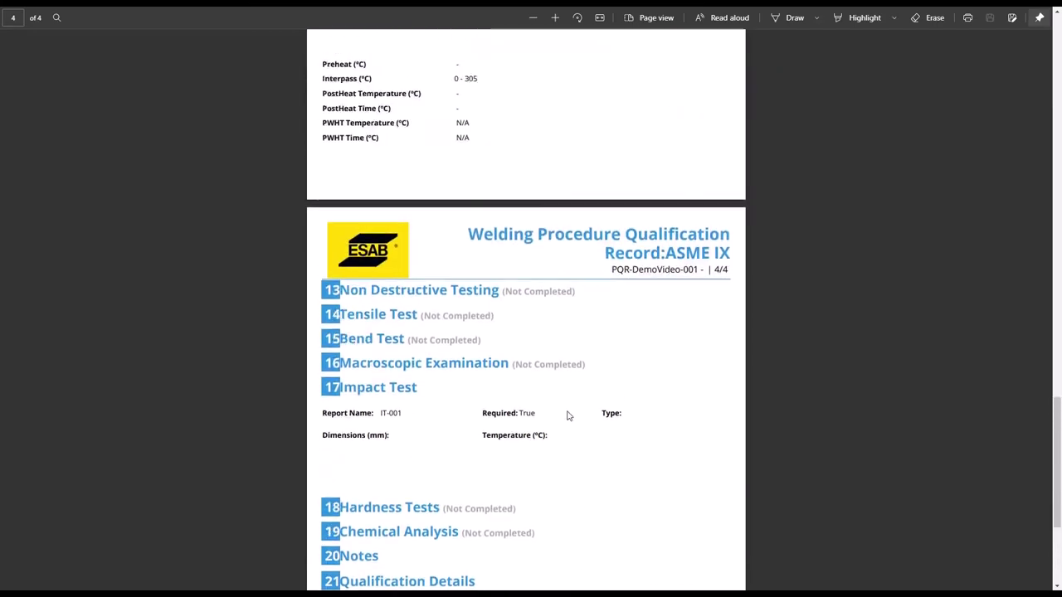